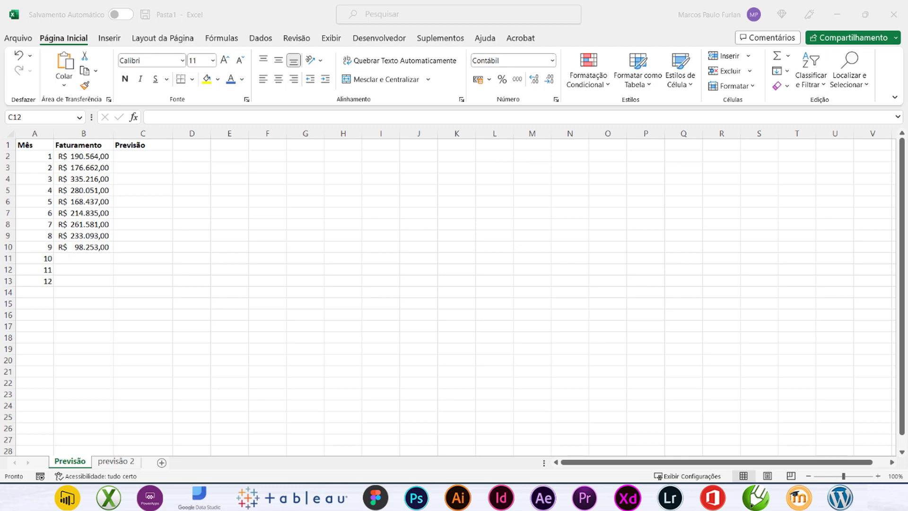
# - Switch to Chrome, search Google for "forecast" and read its translation and definition
pyautogui.hotkey('alt', 'Tab')
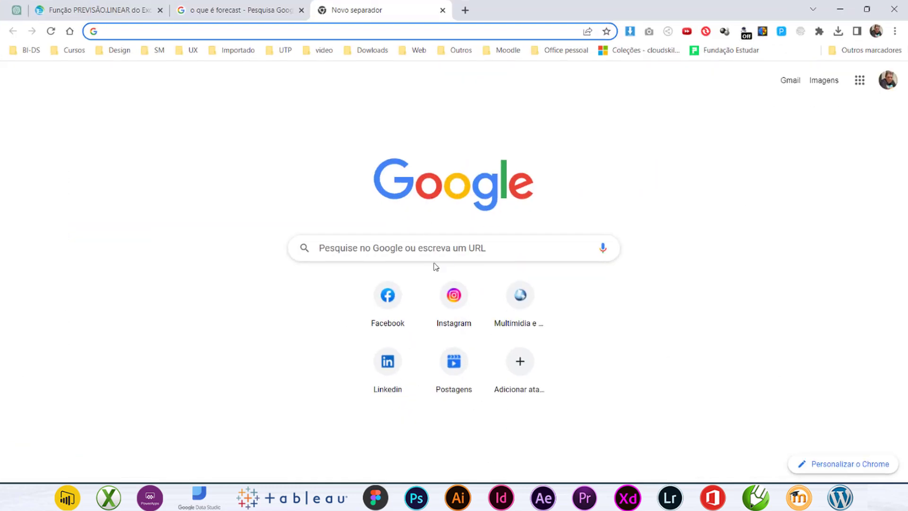
pyautogui.click(439, 247)
pyautogui.write('fore')
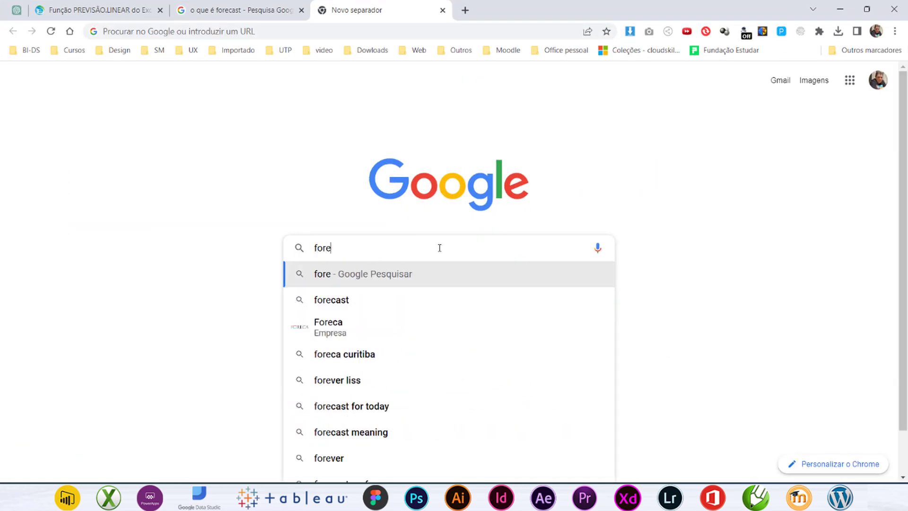
pyautogui.click(352, 304)
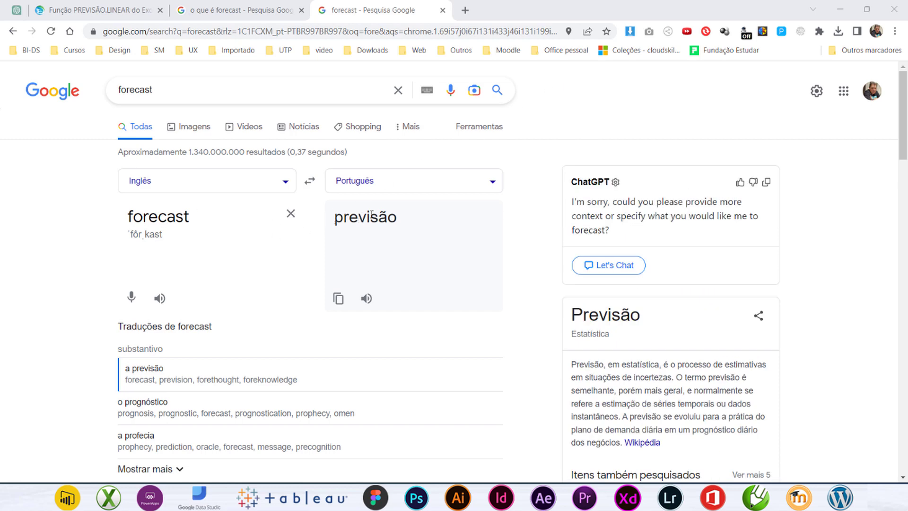
pyautogui.click(633, 268)
pyautogui.scroll(-3, 630, 287)
pyautogui.scroll(3, 629, 290)
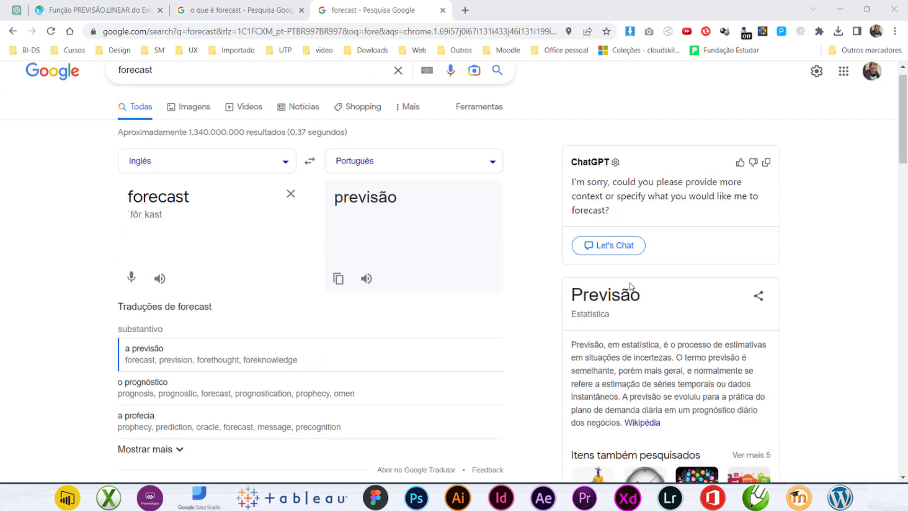
# - Search Google for "forecasting" and look through the explanation and results
pyautogui.click(187, 87)
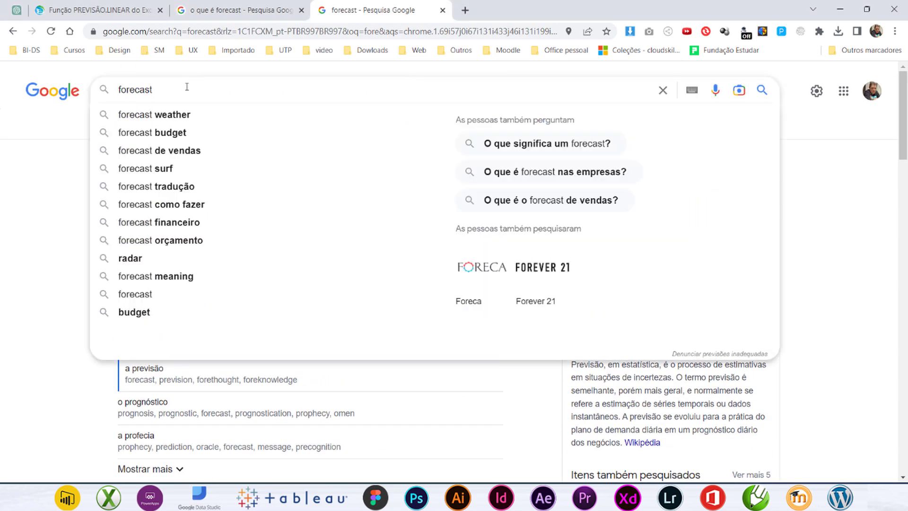
pyautogui.write('ing')
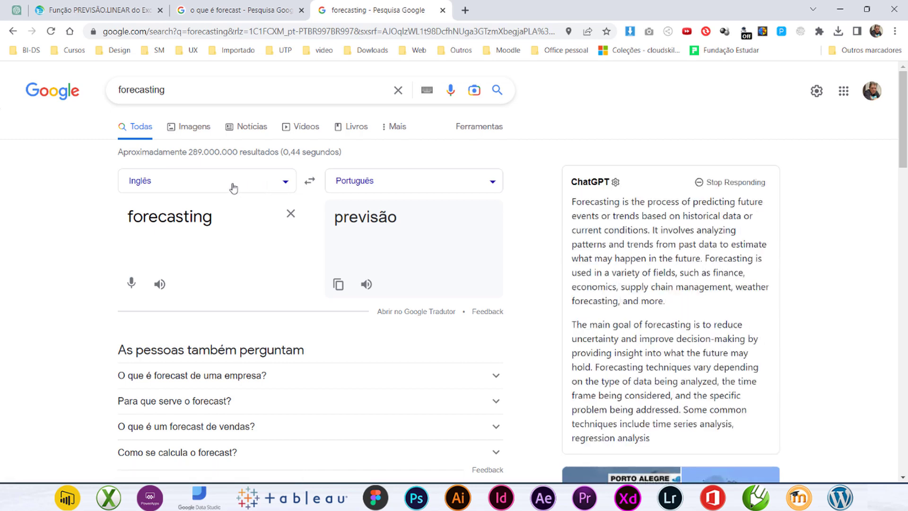
pyautogui.scroll(-7, 402, 198)
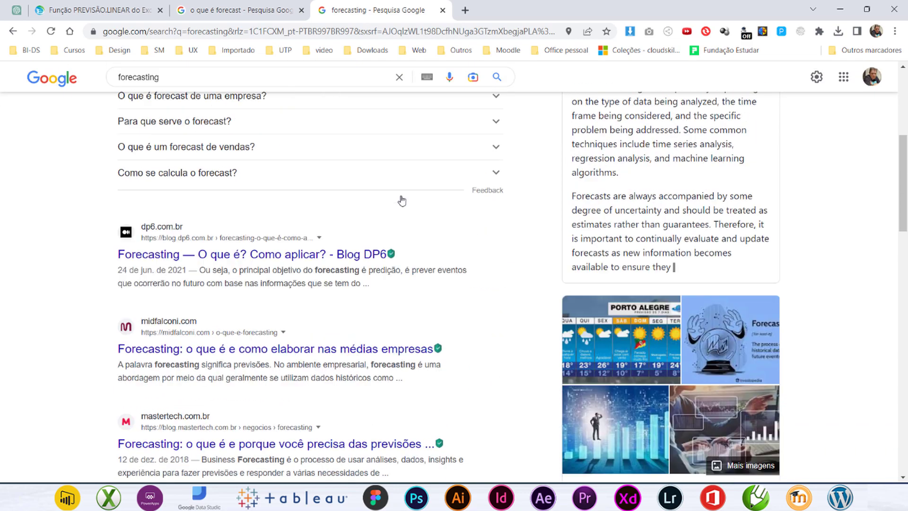
pyautogui.scroll(7, 402, 197)
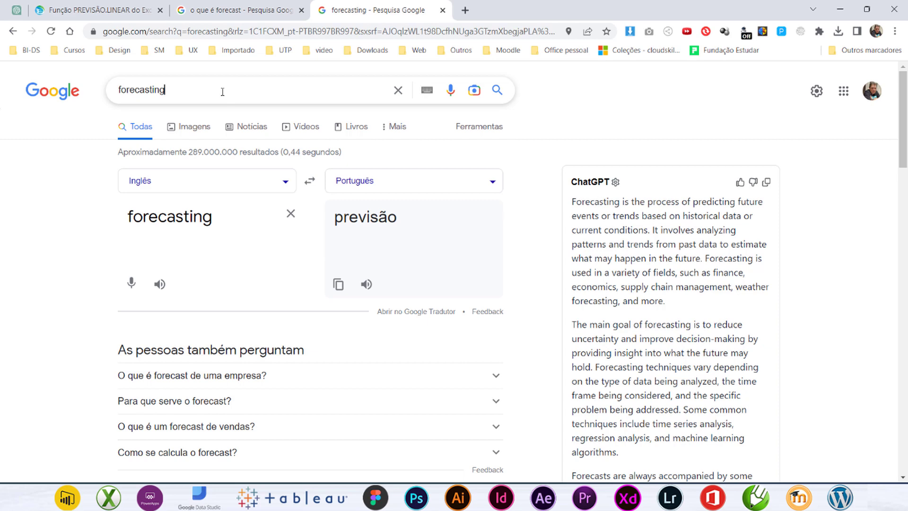
# - Search Google for "o que é forecast" and read the generated explanation
pyautogui.moveTo(165, 89); pyautogui.dragTo(109, 88)
pyautogui.write('o')
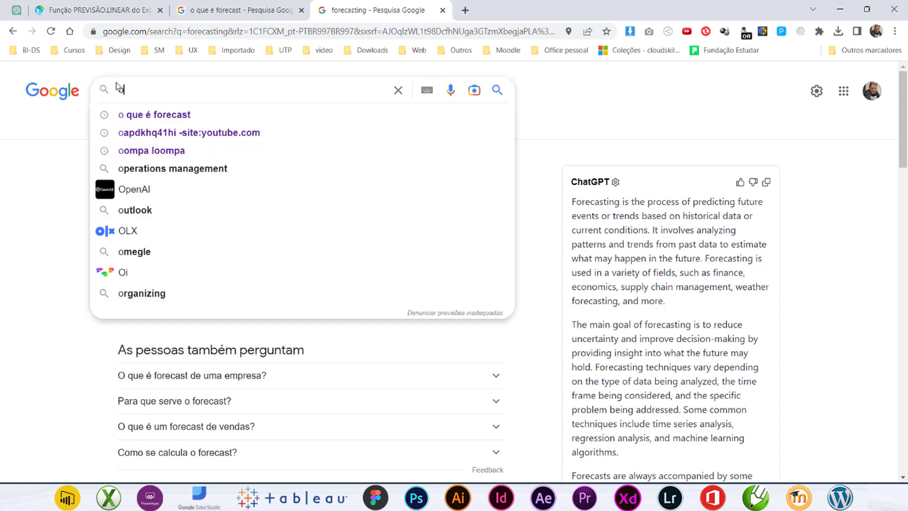
pyautogui.click(163, 116)
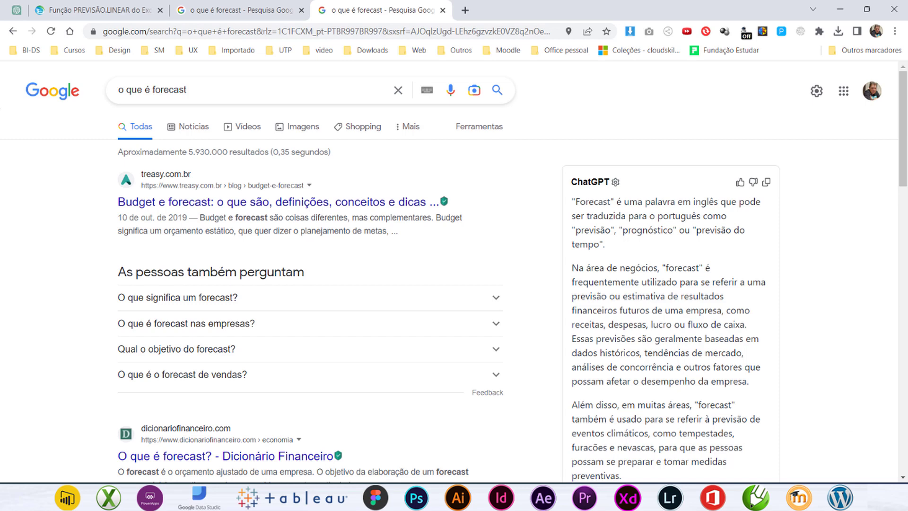
# - Switch back to Excel and review the months, the Faturamento values and the empty cells for months 10 to 12
pyautogui.hotkey('alt', 'Tab')
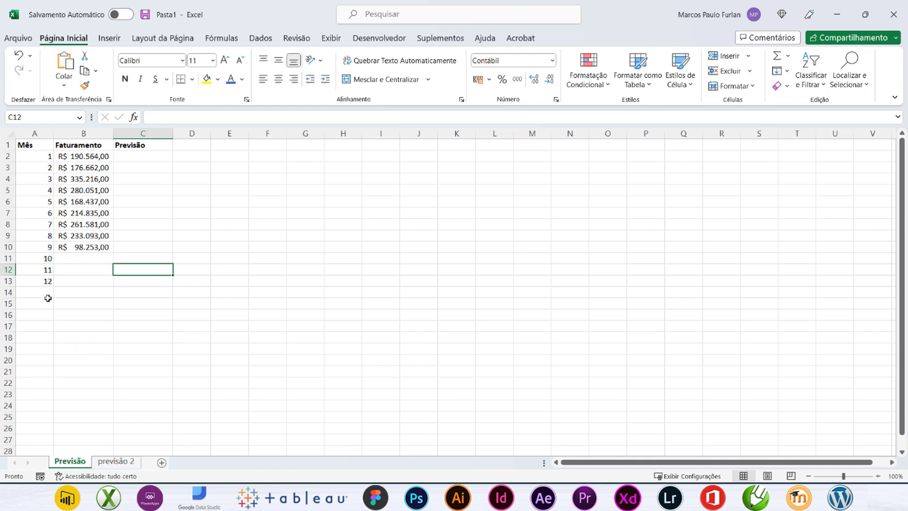
pyautogui.moveTo(47, 156); pyautogui.dragTo(43, 284)
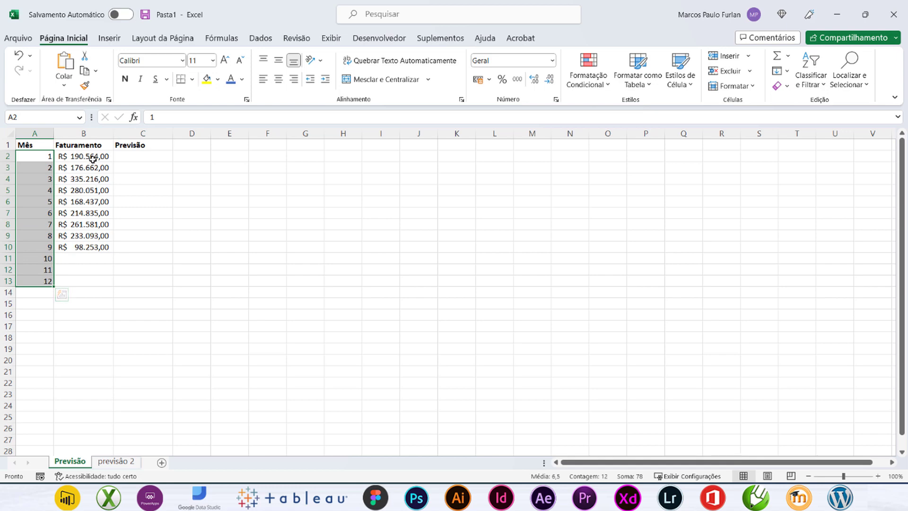
pyautogui.moveTo(92, 158); pyautogui.dragTo(90, 242)
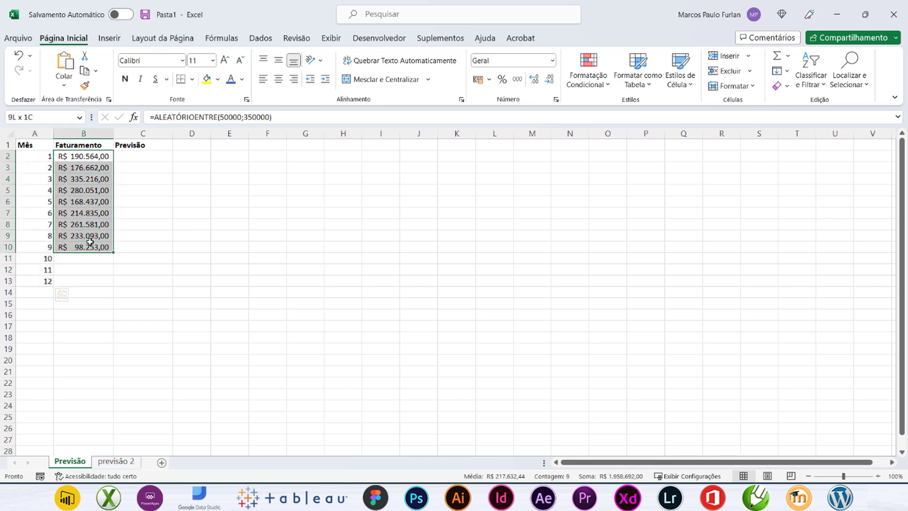
pyautogui.click(87, 256)
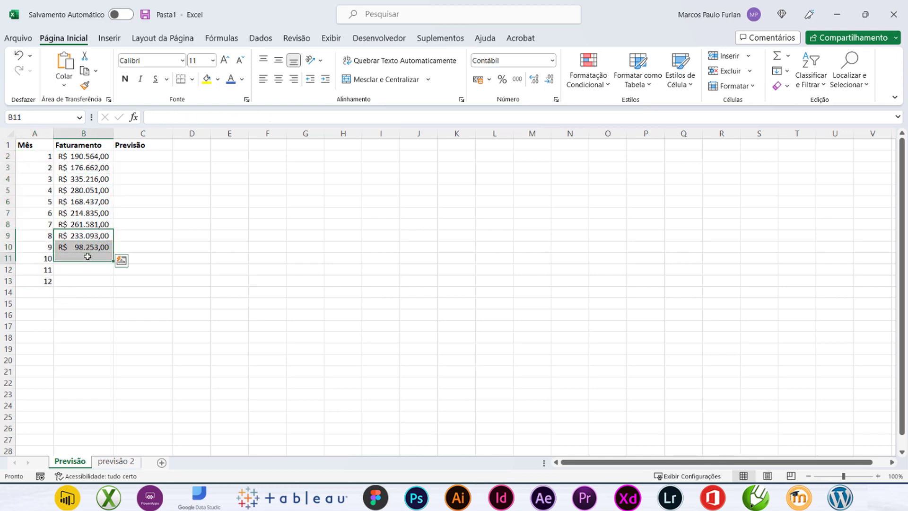
pyautogui.moveTo(96, 258); pyautogui.dragTo(134, 279)
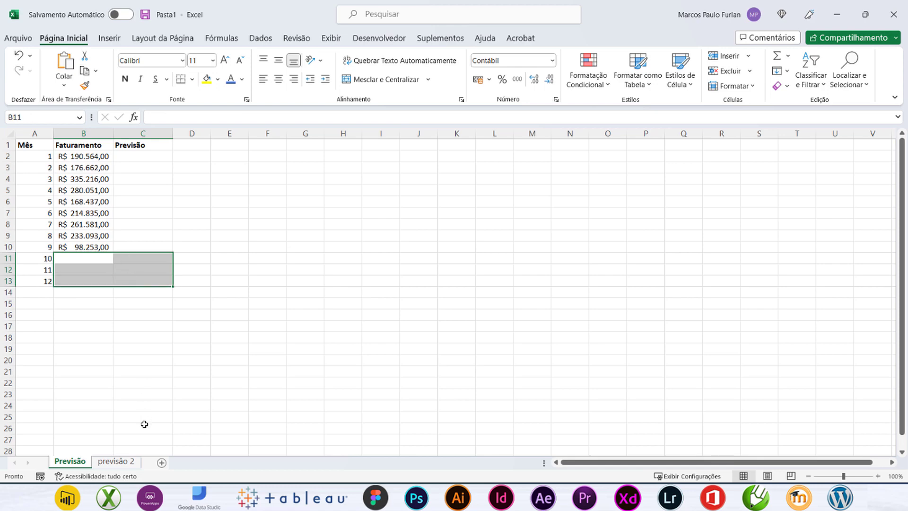
# - Review the period and acquired-clients data on the previsão 2 sheet, and return to the Previsão sheet
pyautogui.click(124, 466)
pyautogui.moveTo(40, 157); pyautogui.dragTo(103, 291)
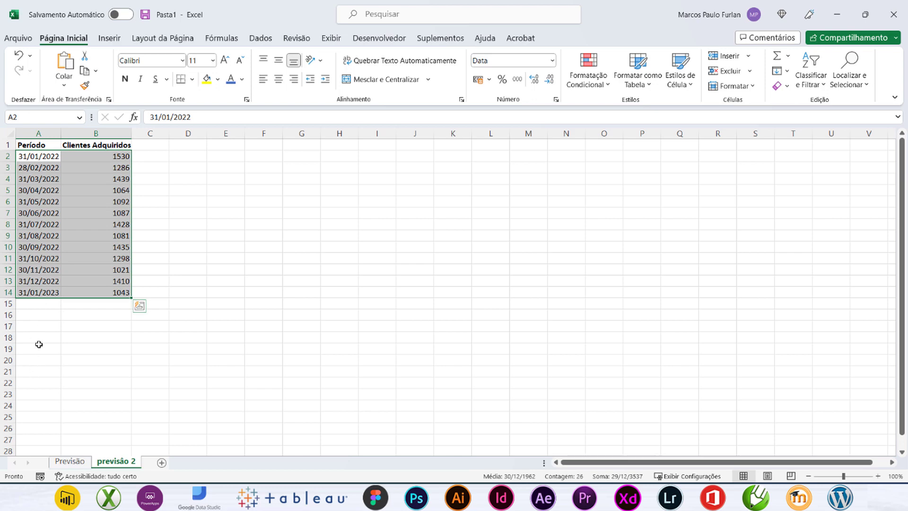
pyautogui.click(82, 455)
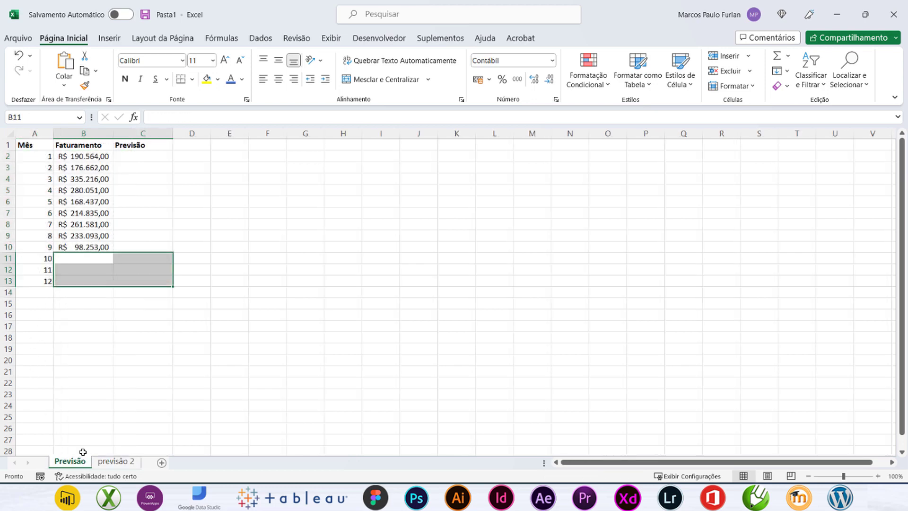
pyautogui.click(134, 214)
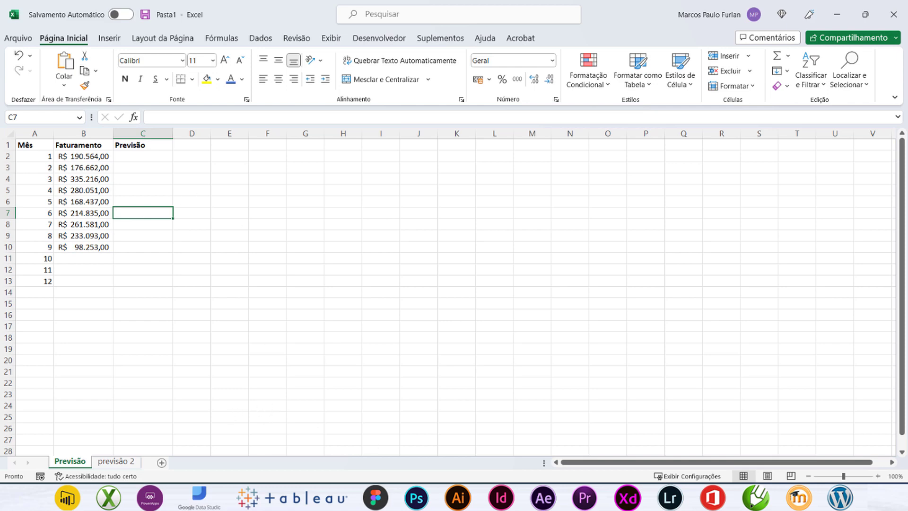
# - Browse the "o que é forecast" search results in Chrome and go back to the Excel workbook
pyautogui.hotkey('alt', 'Tab')
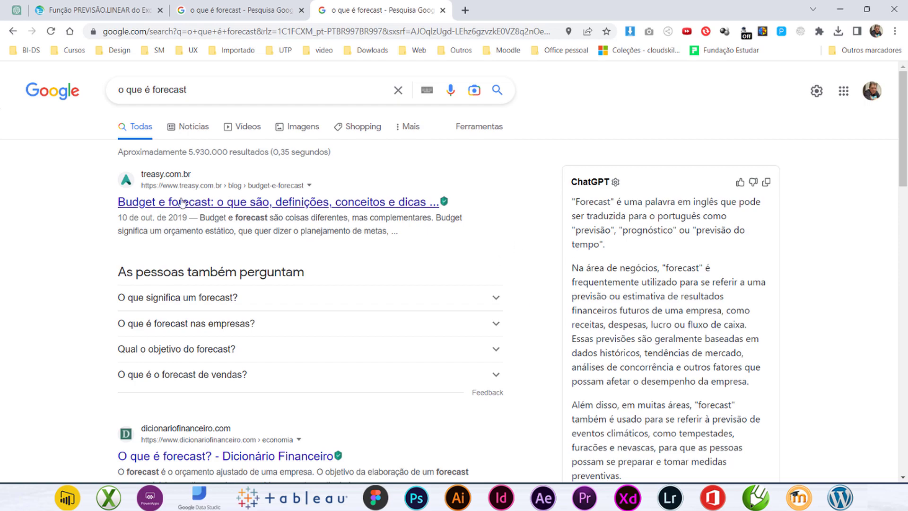
pyautogui.scroll(-5, 241, 232)
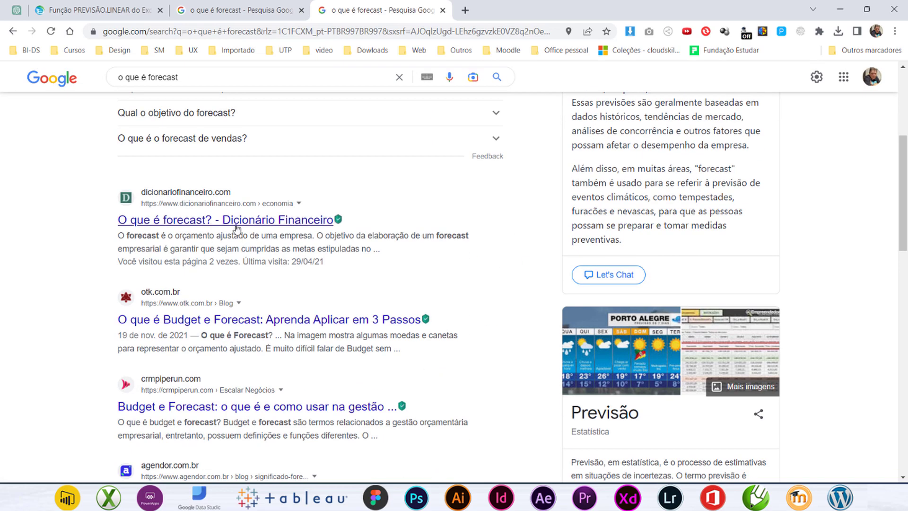
pyautogui.scroll(-3, 241, 232)
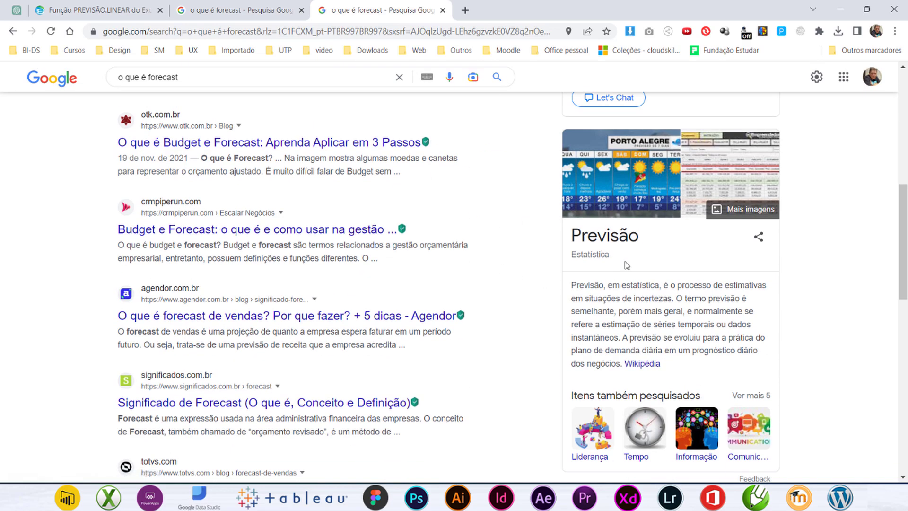
pyautogui.scroll(-3, 626, 265)
pyautogui.scroll(11, 538, 294)
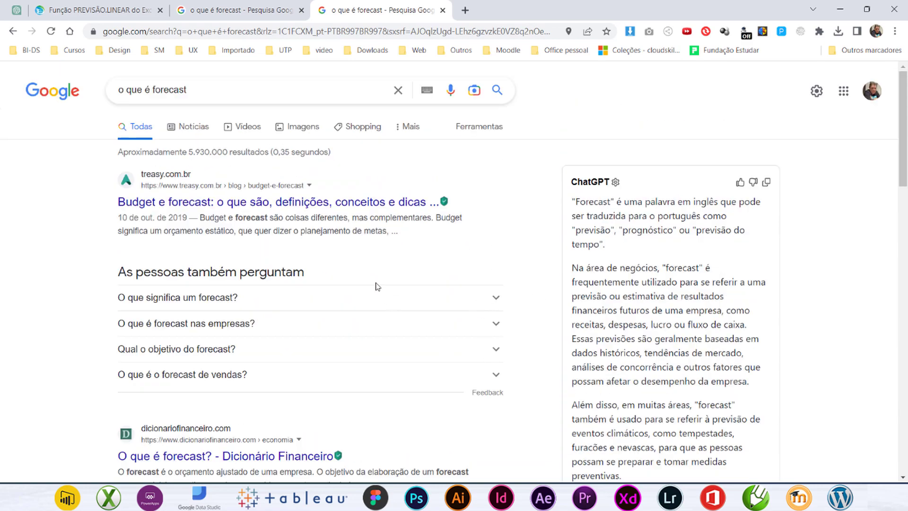
pyautogui.click(630, 499)
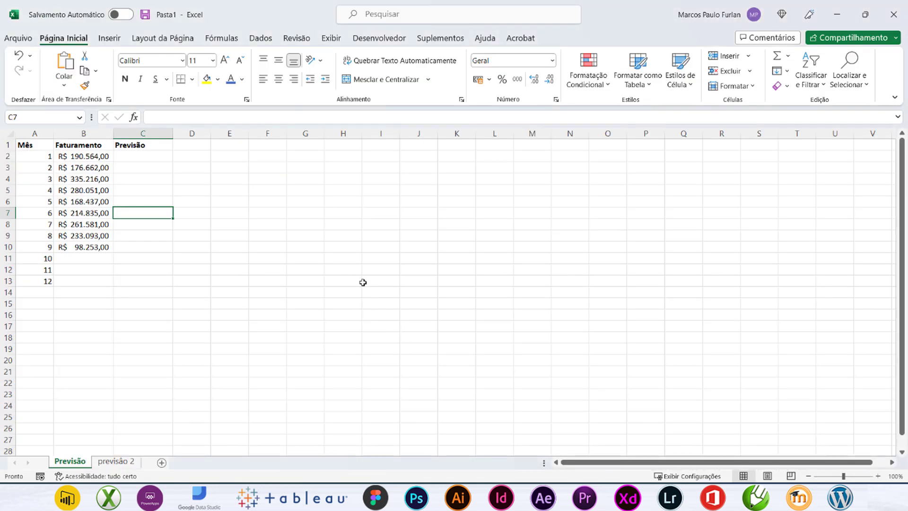
# - Inspect the formulas behind the Faturamento values in B2:B10
pyautogui.moveTo(90, 158); pyautogui.dragTo(96, 248)
pyautogui.click(81, 178)
pyautogui.click(88, 156)
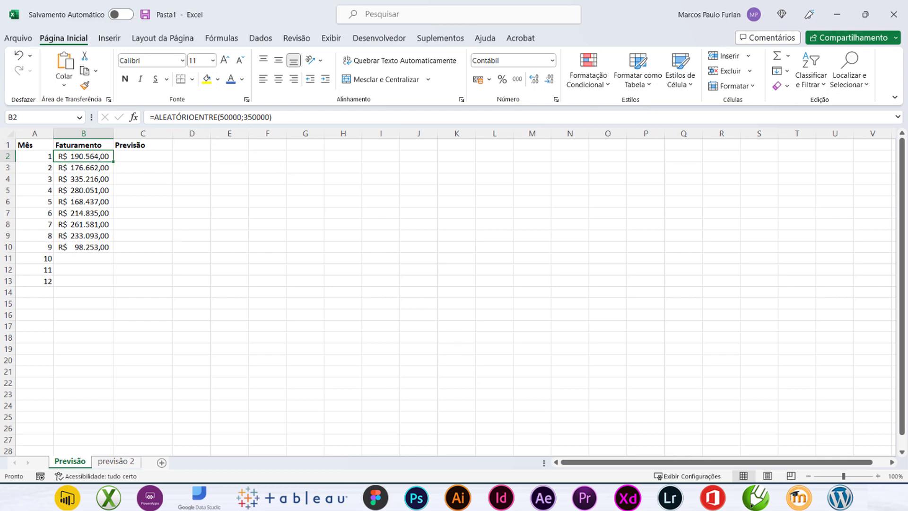
# - Launch ZoomIt64.exe, magnify the screen and mark the ALEATÓRIOENTRE formula of cell B2
pyautogui.press('super')
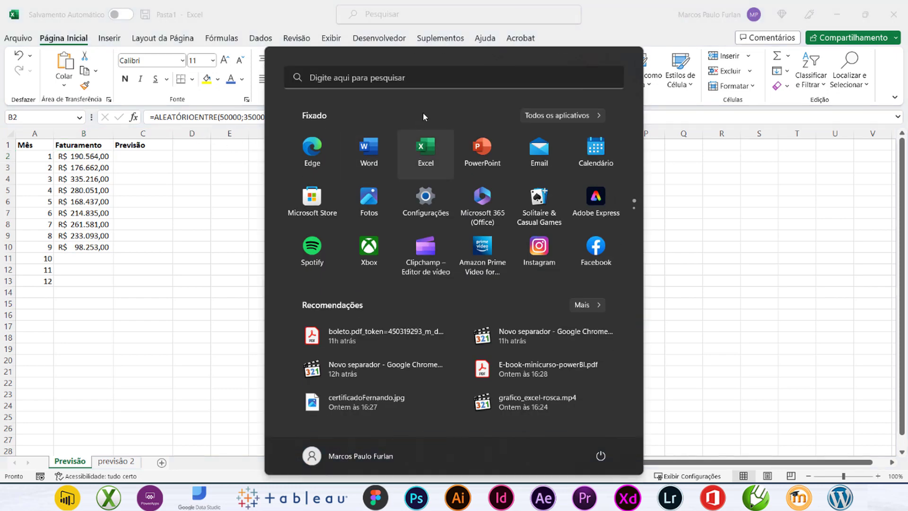
pyautogui.click(432, 77)
pyautogui.write('zoomit64.exe')
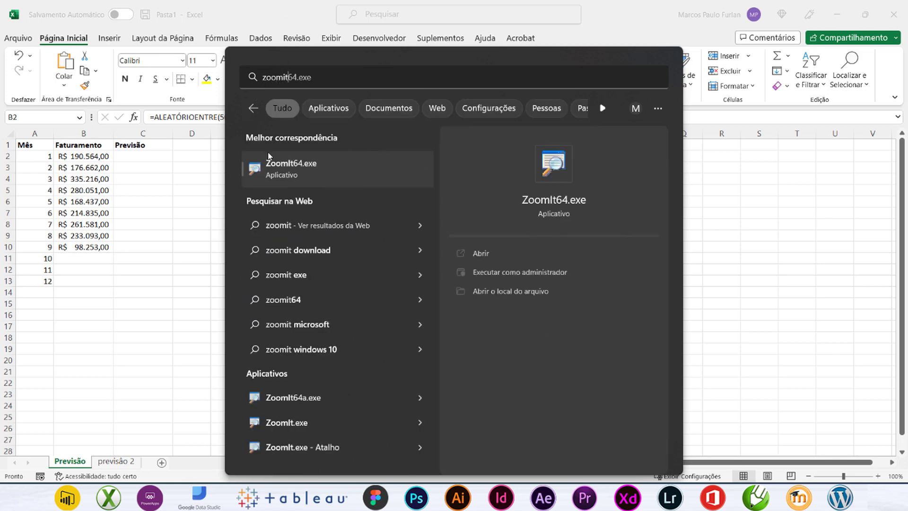
pyautogui.click(279, 171)
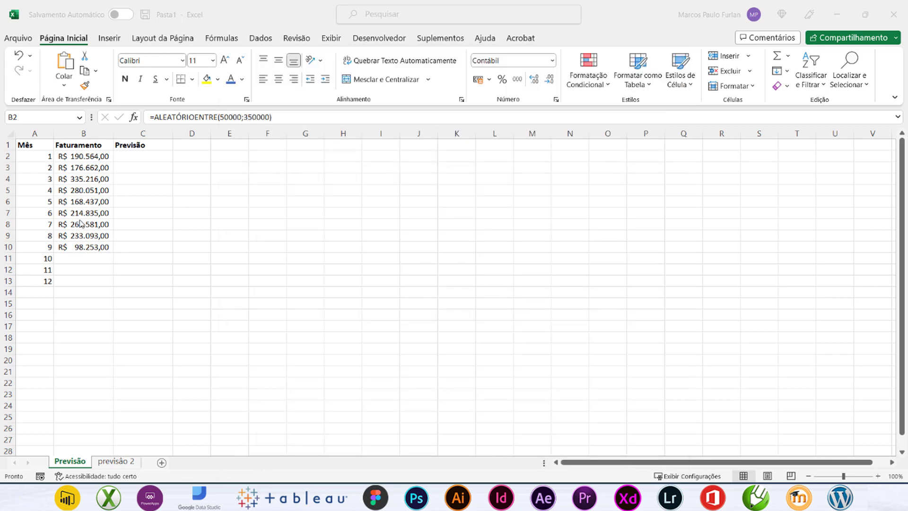
pyautogui.hotkey('ctrl', '1')
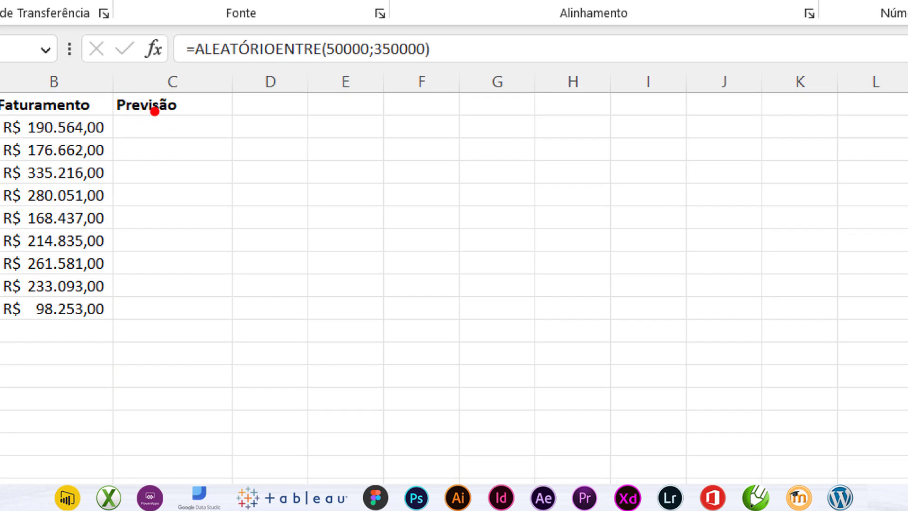
pyautogui.moveTo(171, 31); pyautogui.dragTo(446, 69)
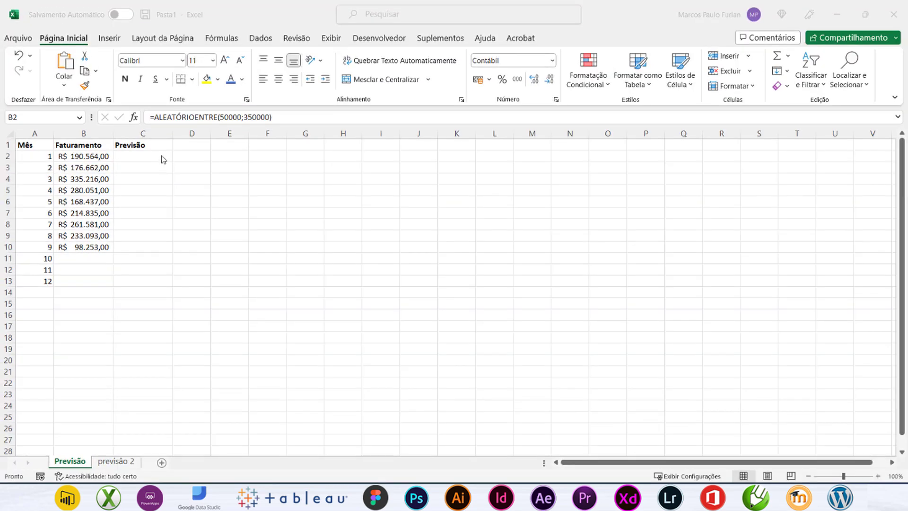
# - Re-enter the ALEATÓRIOENTRE formula in B10 to regenerate the random Faturamento values
pyautogui.click(161, 156)
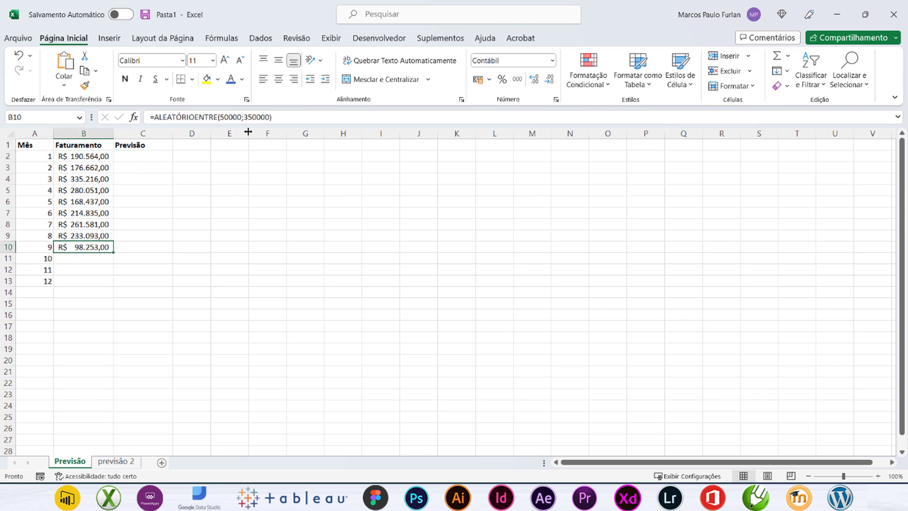
pyautogui.click(277, 117)
pyautogui.press('Return')
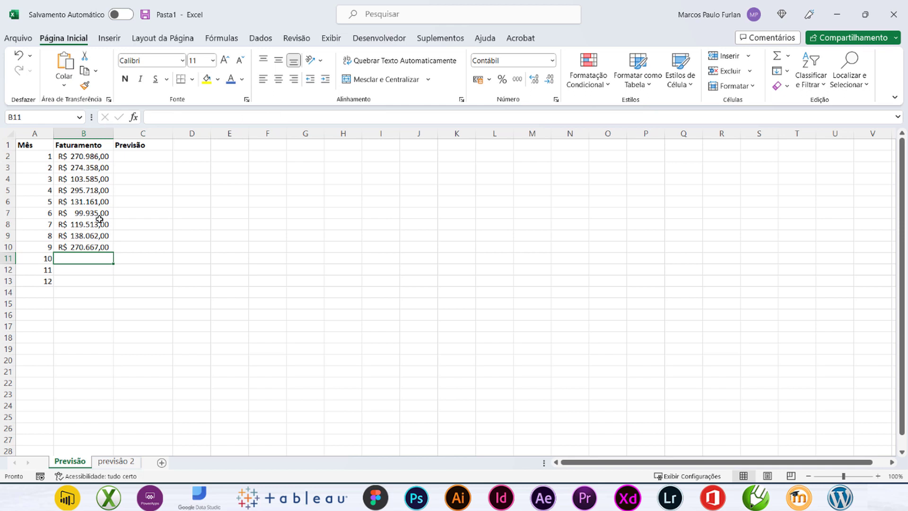
pyautogui.click(138, 260)
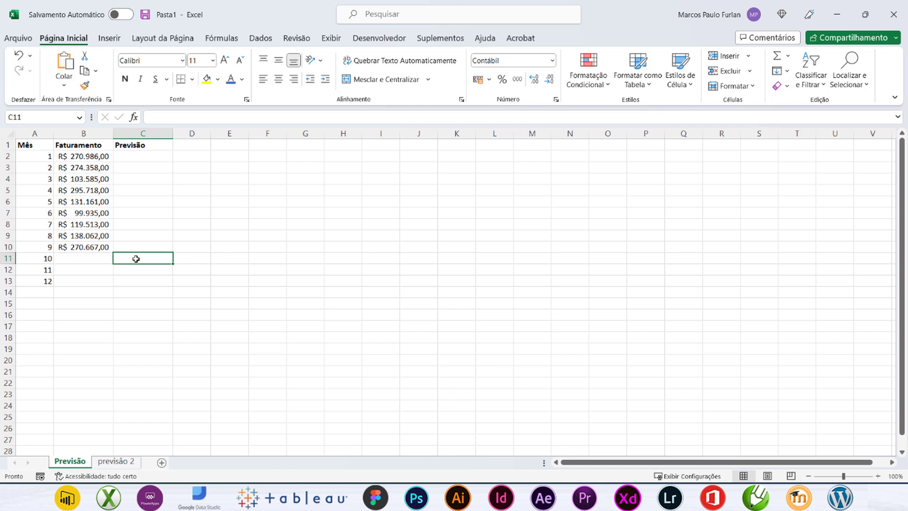
pyautogui.write('=')
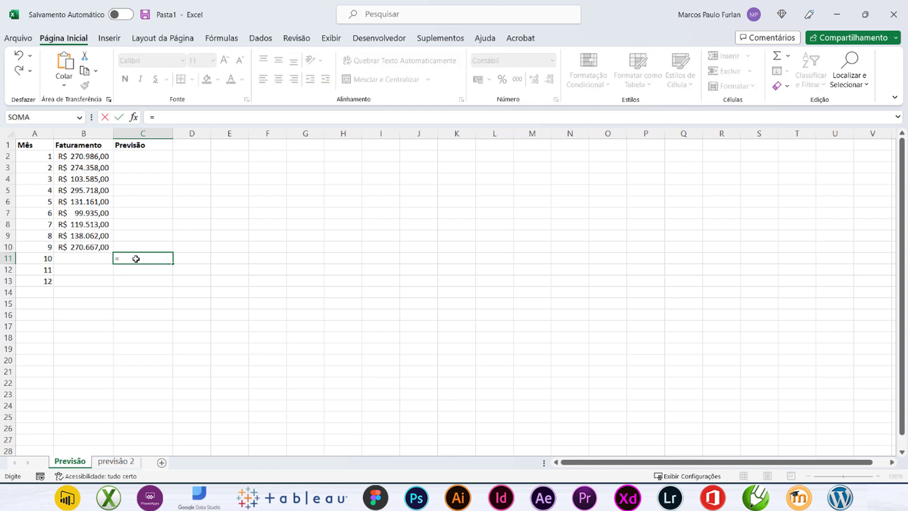
pyautogui.write('pr')
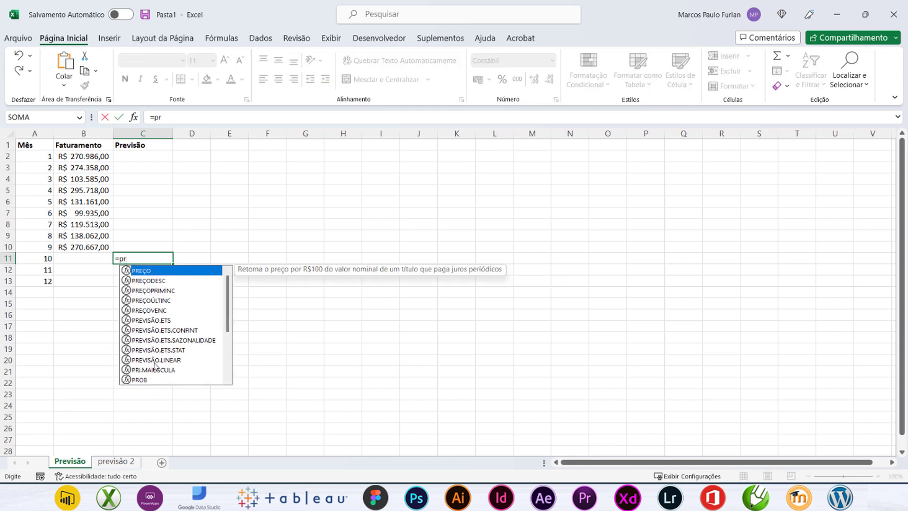
pyautogui.click(170, 360)
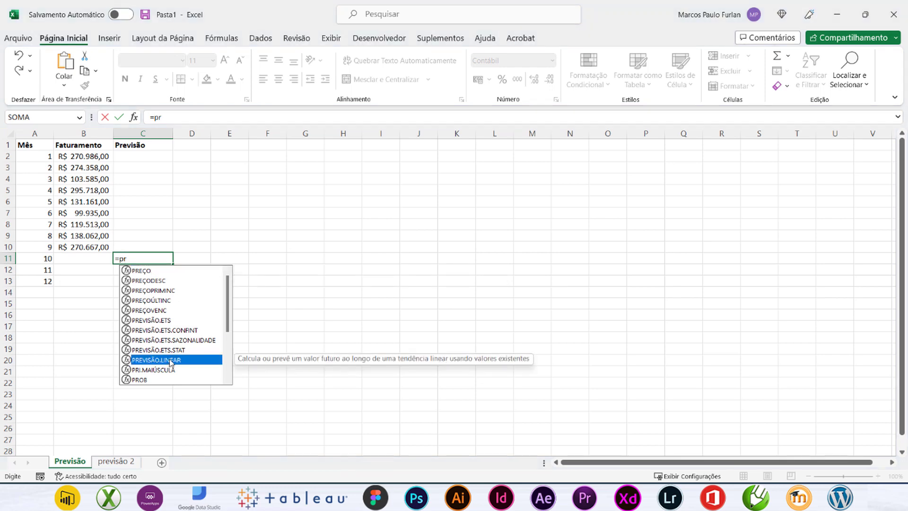
pyautogui.doubleClick(169, 360)
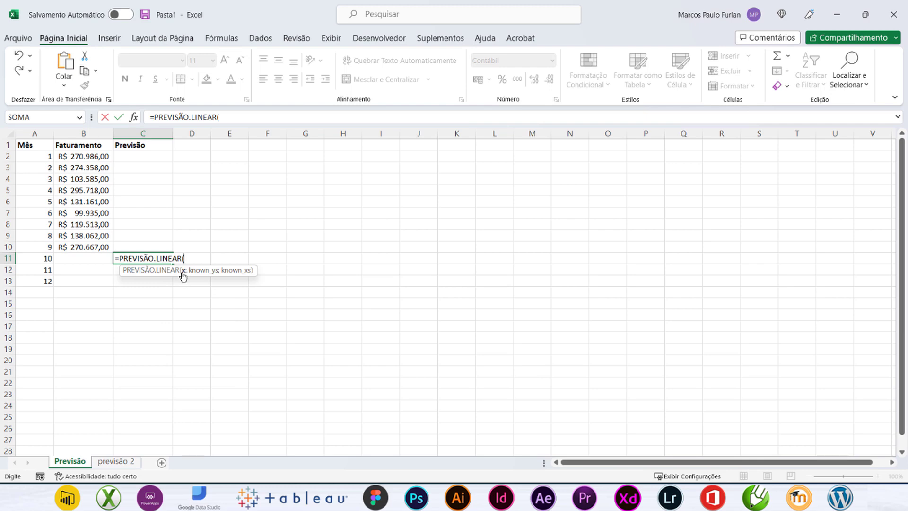
pyautogui.press('Escape')
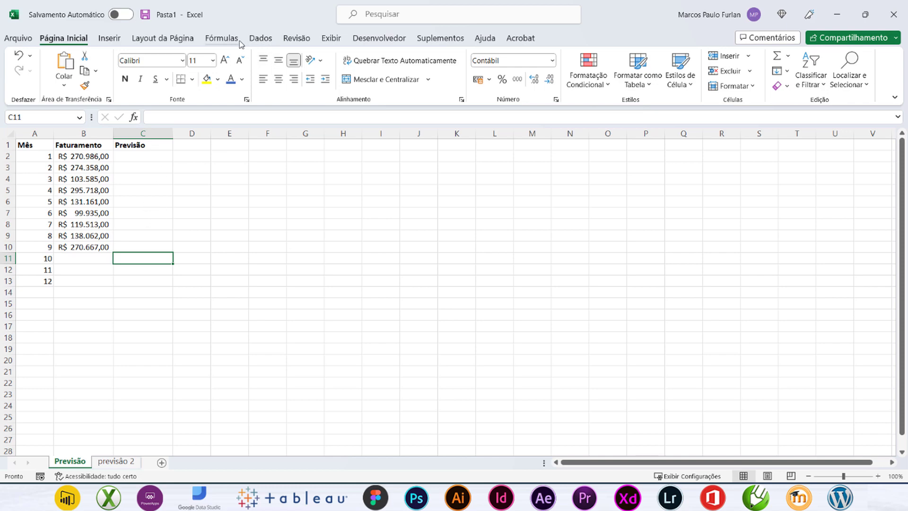
# - Search the function library for "previsão" and insert the PREVISÃO.LINEAR function into cell C11
pyautogui.click(225, 40)
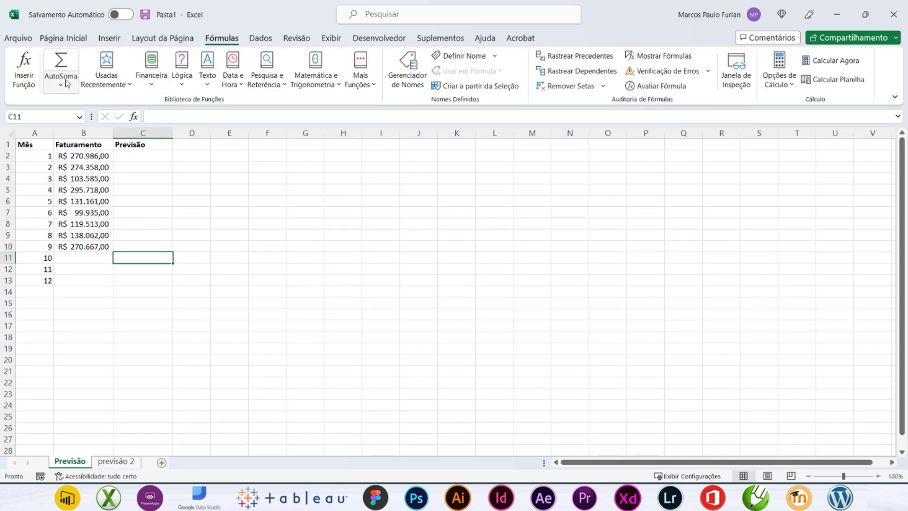
pyautogui.click(24, 71)
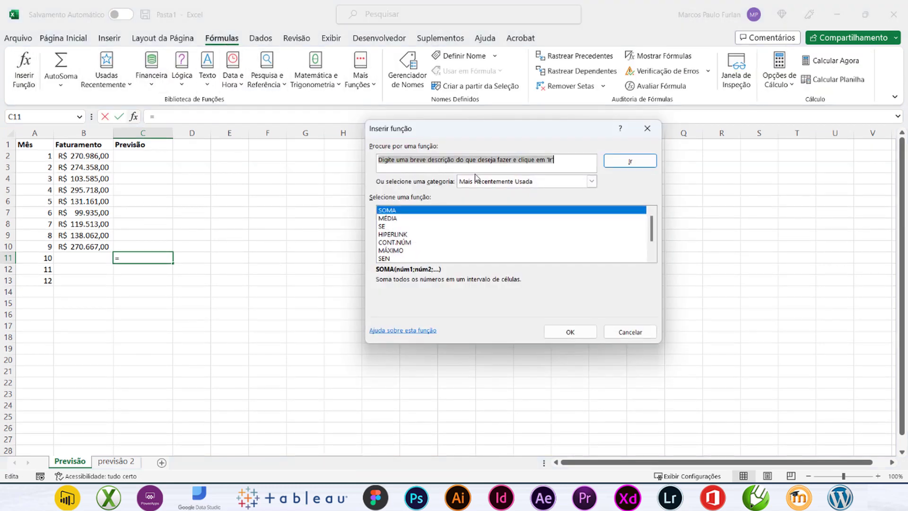
pyautogui.write('previsão')
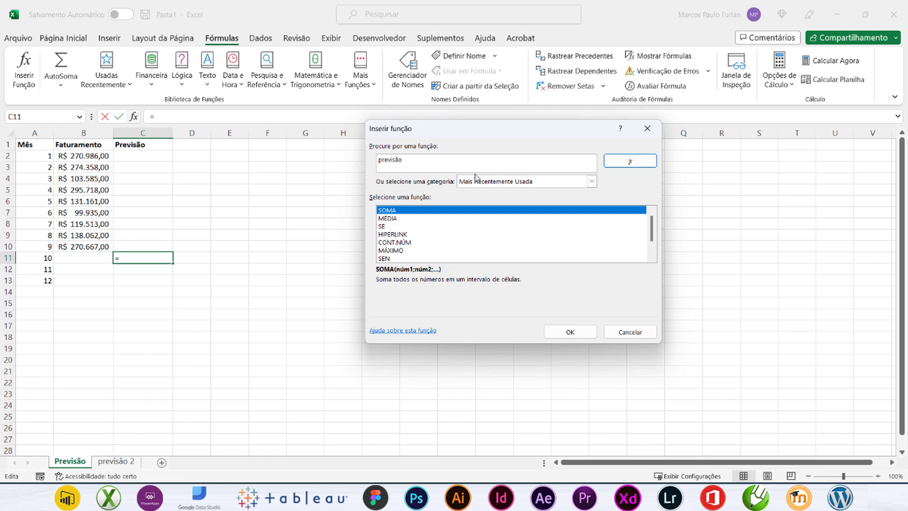
pyautogui.click(625, 161)
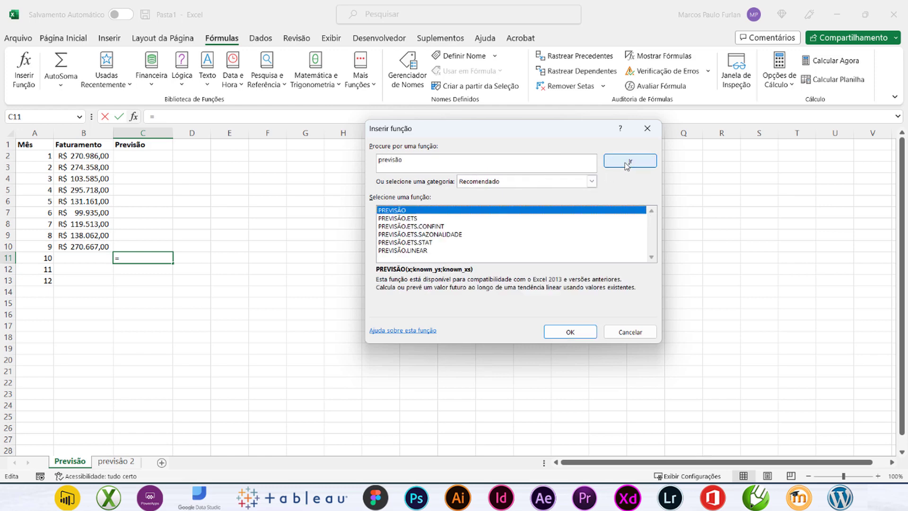
pyautogui.click(423, 251)
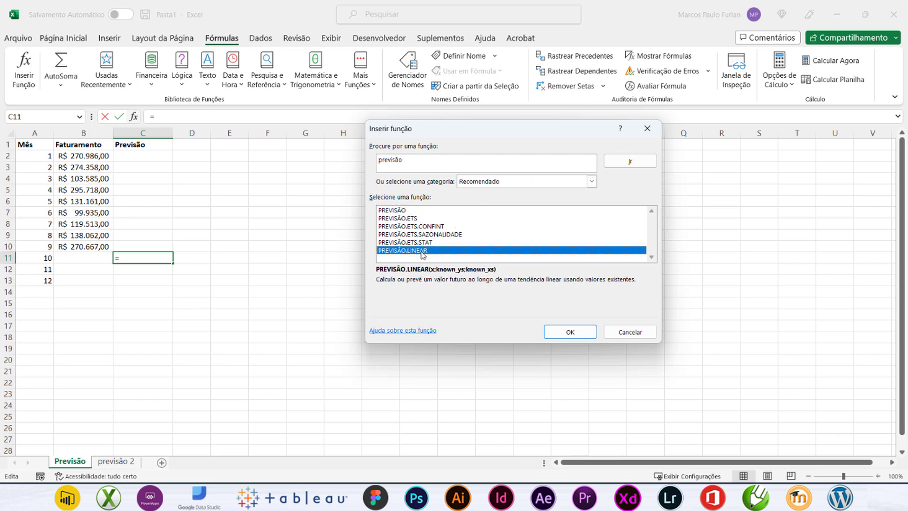
pyautogui.doubleClick(423, 252)
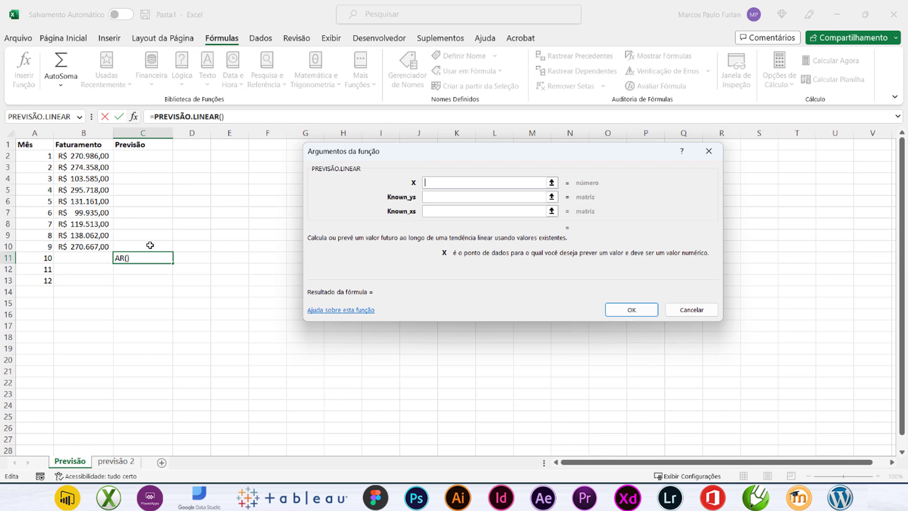
# - Set the PREVISÃO.LINEAR arguments to X A11, Known_ys B2:B10 and Known_xs A2:A10, and confirm the formula
pyautogui.click(43, 258)
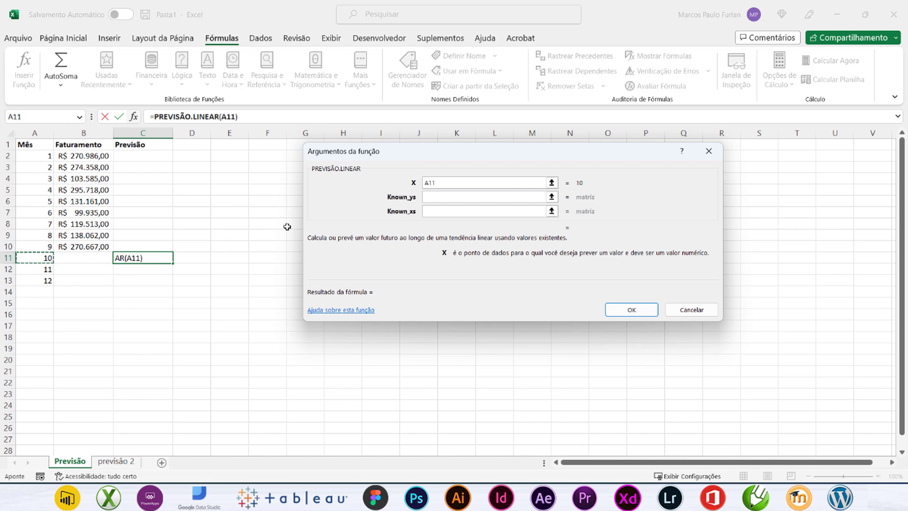
pyautogui.click(431, 197)
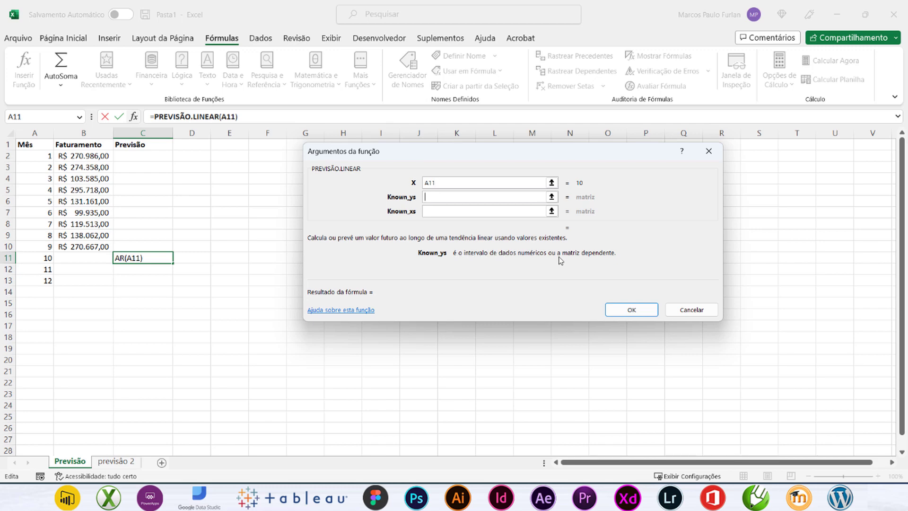
pyautogui.moveTo(104, 158); pyautogui.dragTo(94, 245)
pyautogui.click(436, 212)
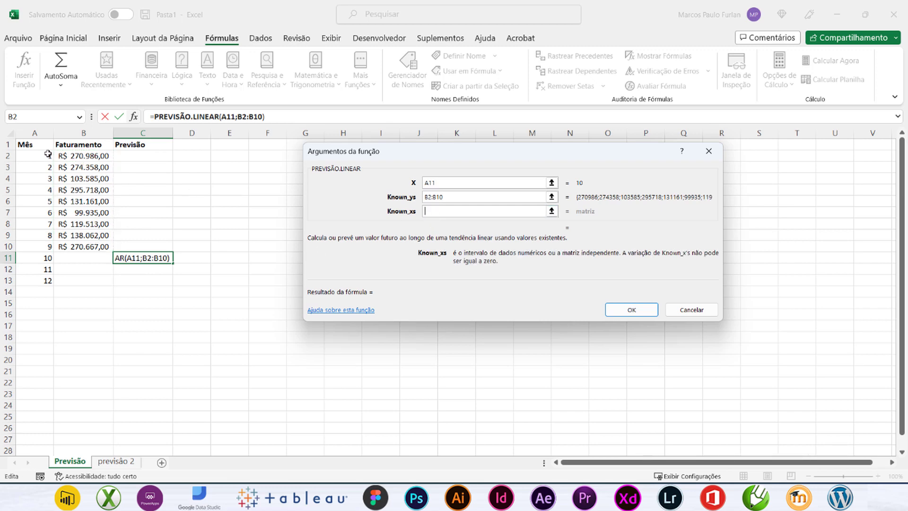
pyautogui.moveTo(48, 154); pyautogui.dragTo(42, 249)
pyautogui.press('Return')
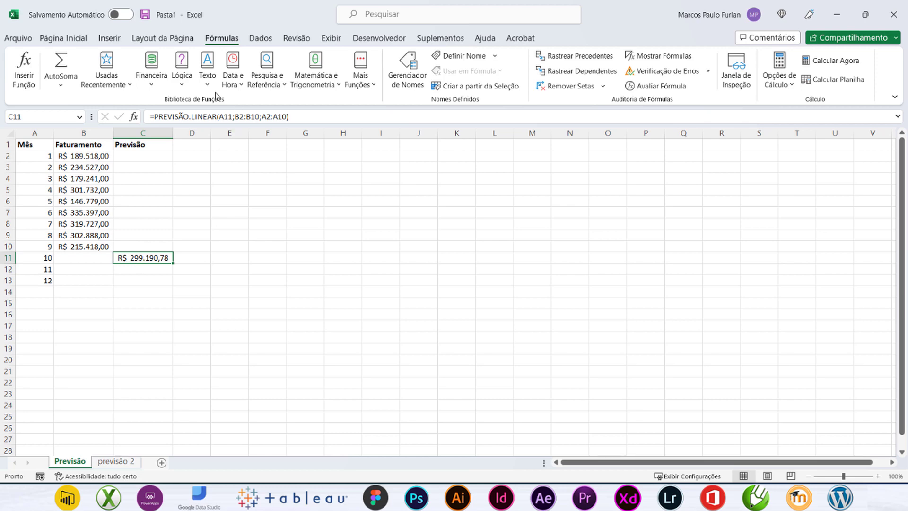
# - Apply the blue font color to the forecast in C11 and to months 10 to 12 in A11:A13
pyautogui.click(57, 41)
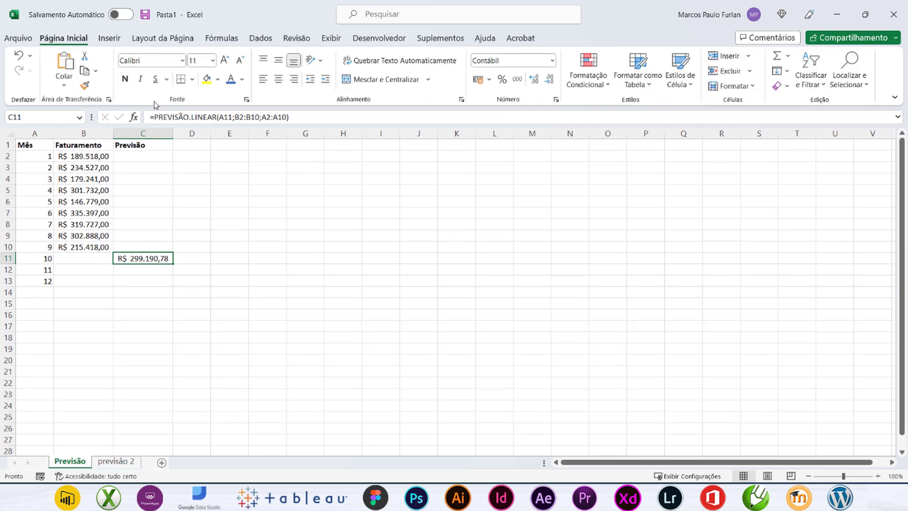
pyautogui.click(231, 78)
pyautogui.moveTo(47, 256); pyautogui.dragTo(46, 280)
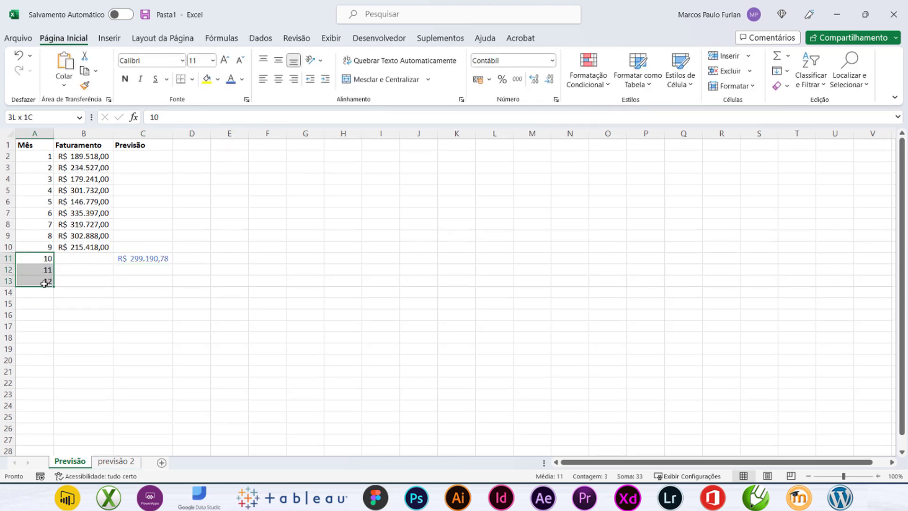
pyautogui.click(231, 79)
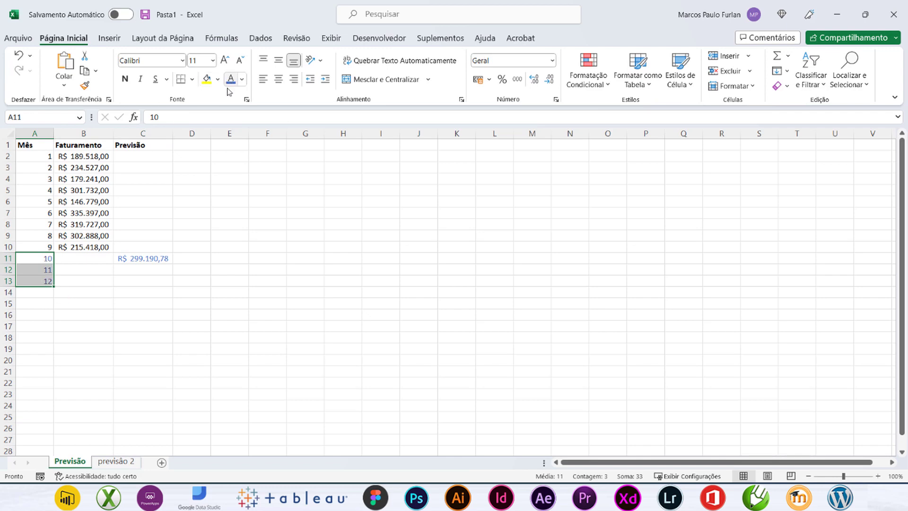
# - Make the known_ys range in the C11 formula absolute as $B$2:$B$10
pyautogui.click(150, 256)
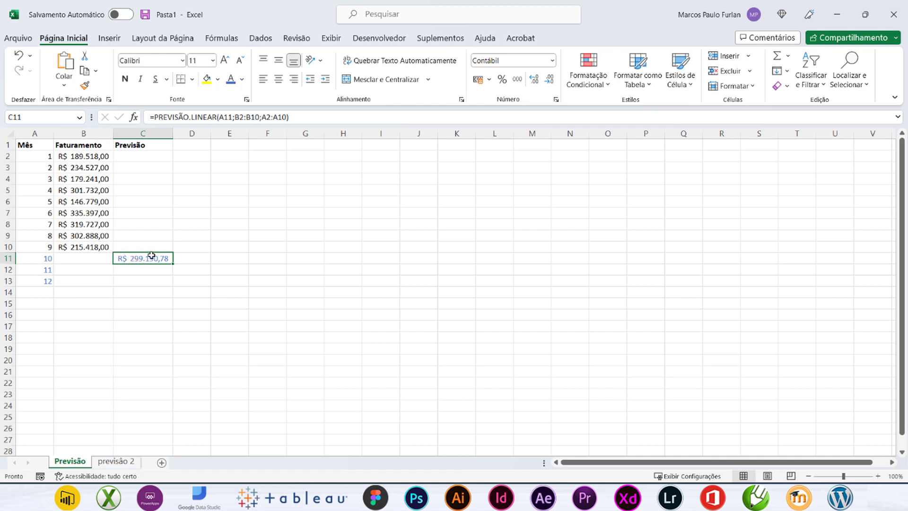
pyautogui.moveTo(222, 118); pyautogui.dragTo(254, 117)
pyautogui.click(246, 116)
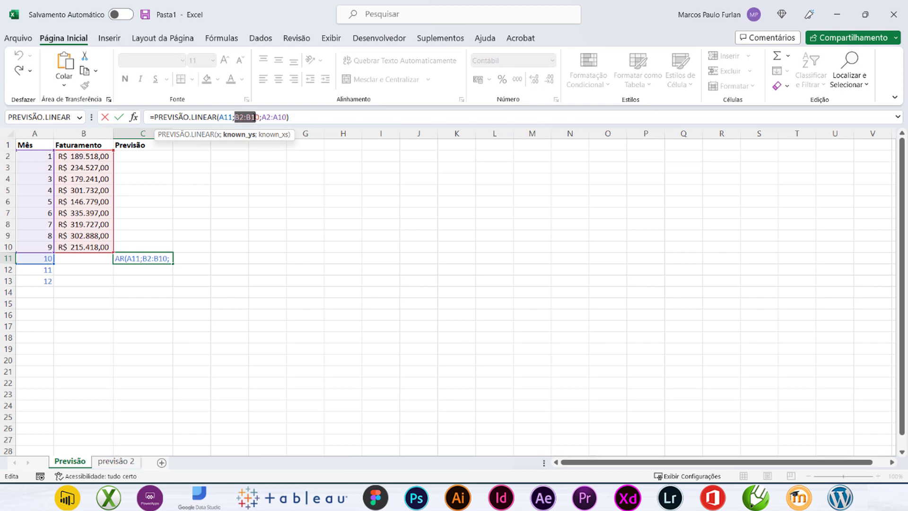
pyautogui.press('F4')
pyautogui.press('Return')
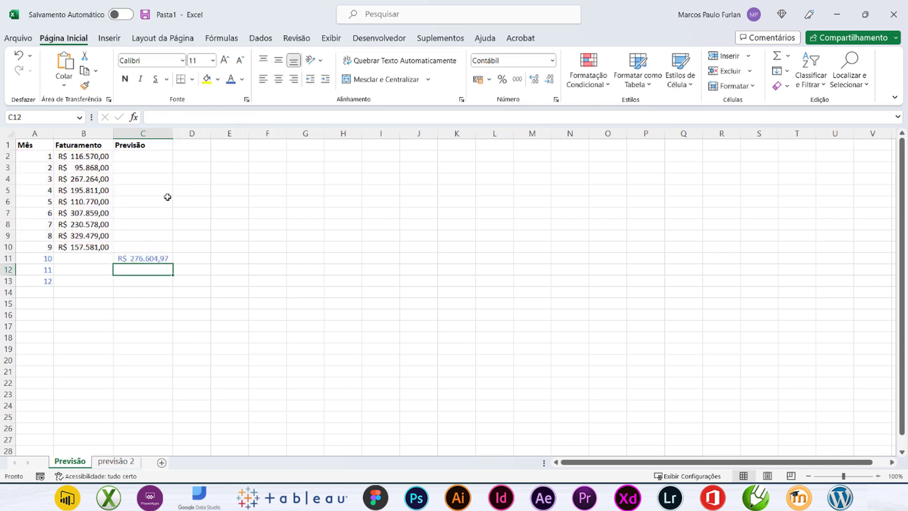
# - Make the known_xs range in C11 absolute as $A$2:$A$10 and fill the formula down to C13
pyautogui.click(138, 256)
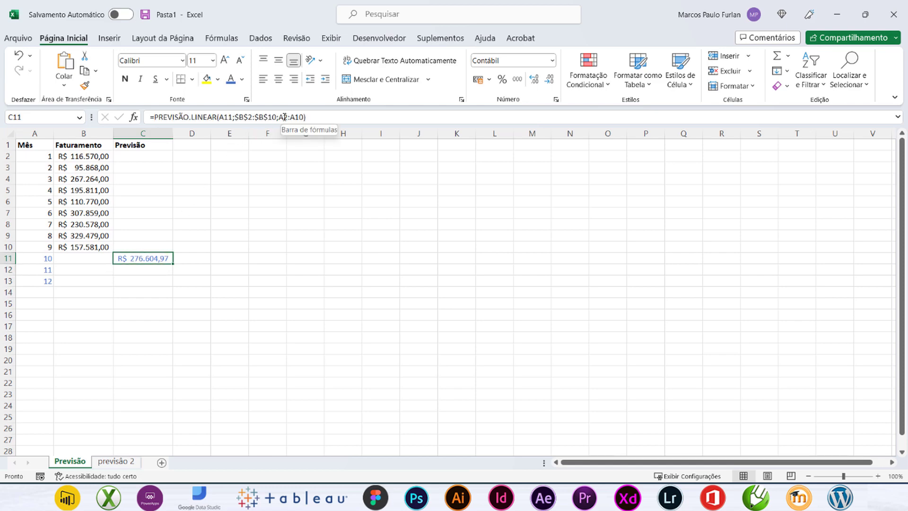
pyautogui.moveTo(284, 117); pyautogui.dragTo(300, 118)
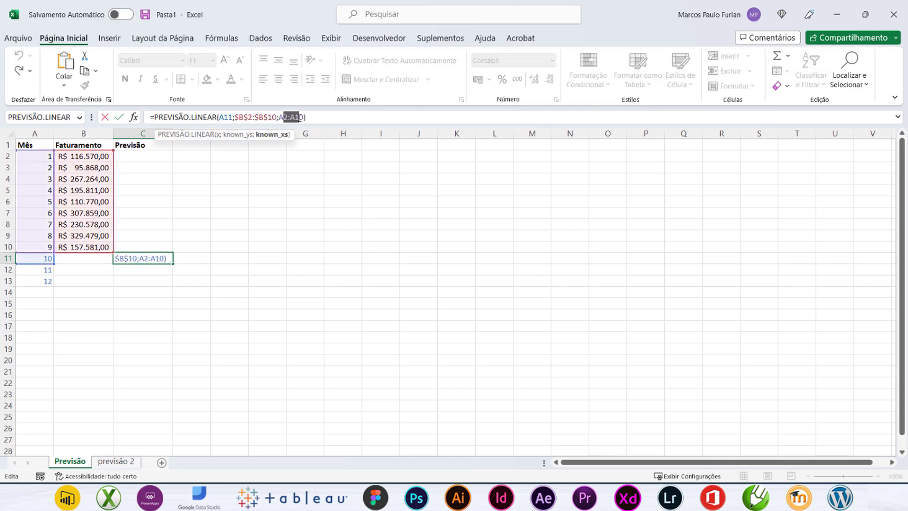
pyautogui.press('F4')
pyautogui.press('Return')
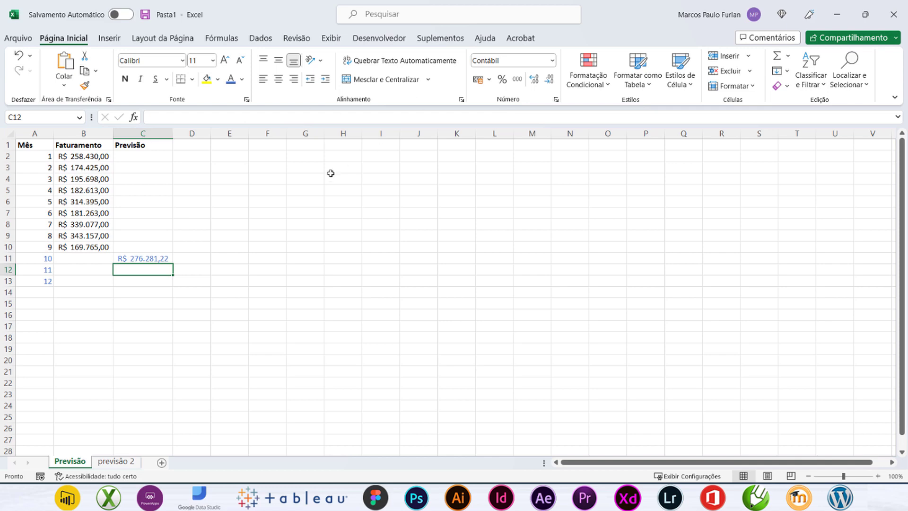
pyautogui.click(153, 258)
pyautogui.moveTo(173, 263); pyautogui.dragTo(173, 289)
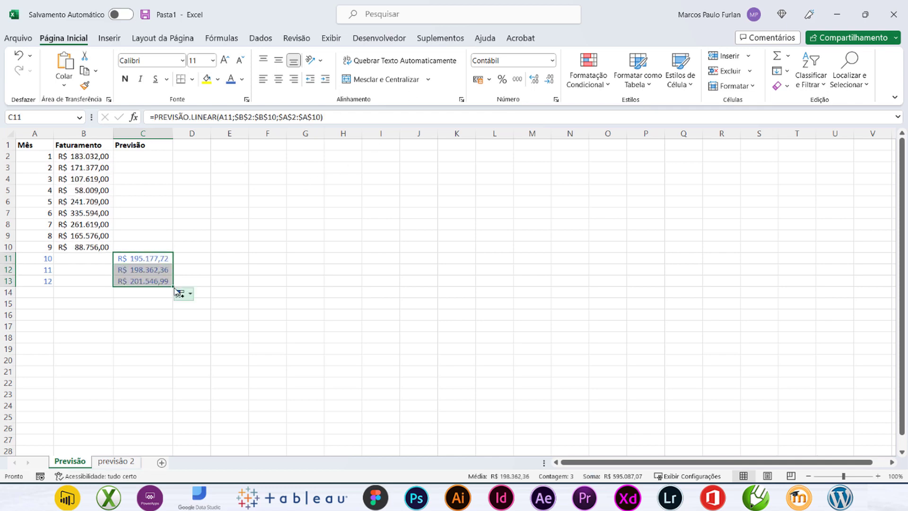
# - Review the Faturamento values in B2:B10 and the forecast formulas in C11, C12 and C13
pyautogui.click(165, 258)
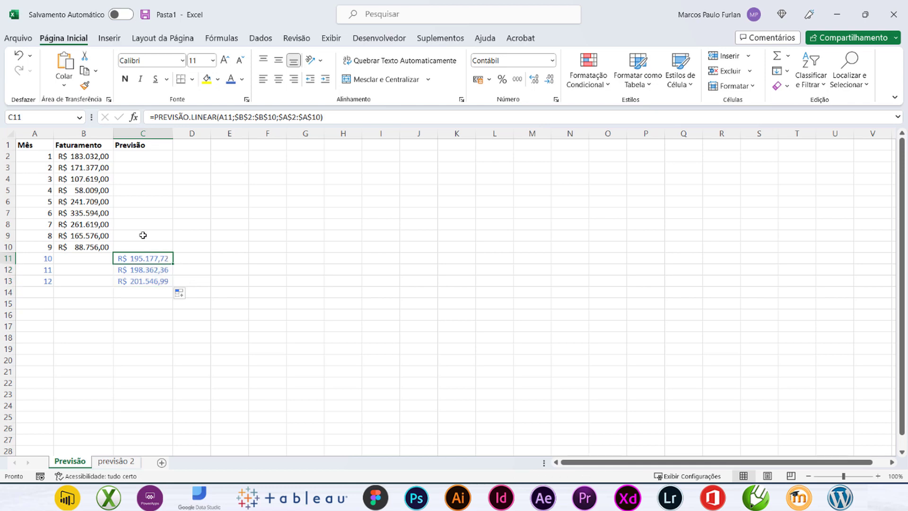
pyautogui.moveTo(106, 157); pyautogui.dragTo(103, 248)
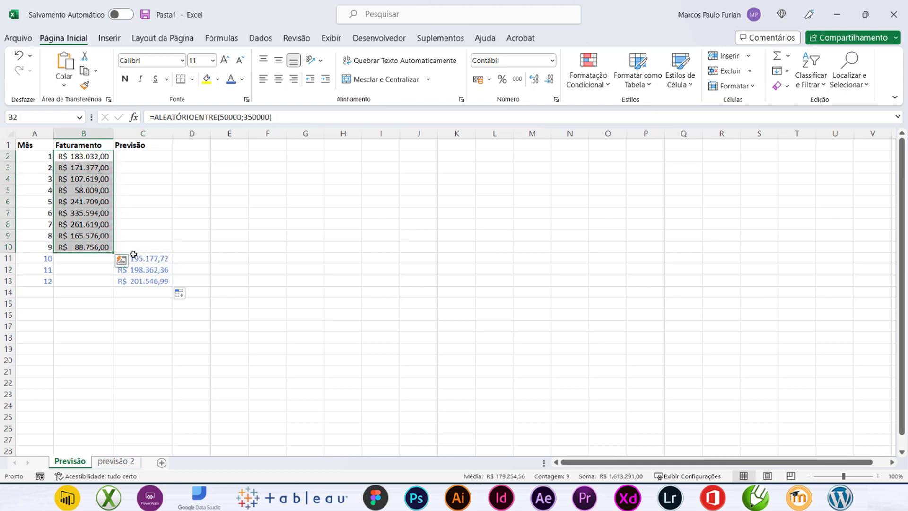
pyautogui.click(148, 259)
pyautogui.click(151, 270)
pyautogui.click(153, 282)
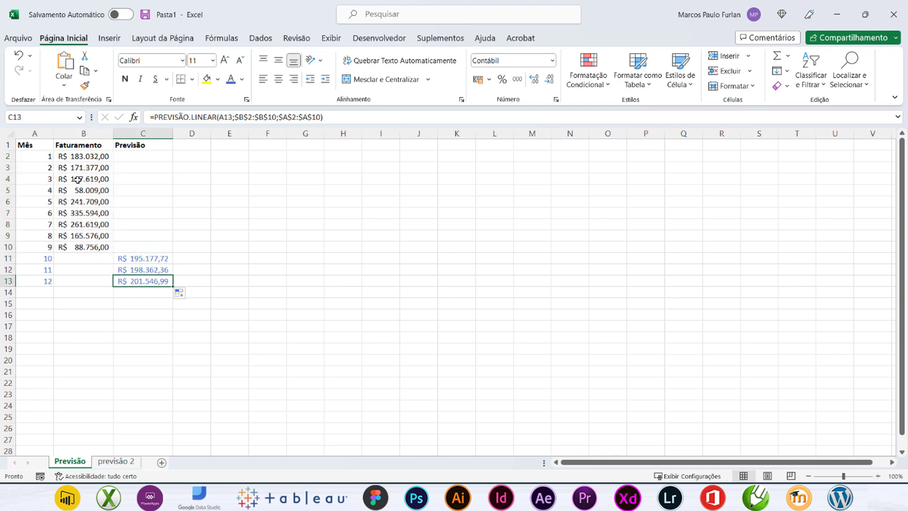
# - Insert the recommended line chart of Faturamento and Previsão from A1:C13 and place it beside the table
pyautogui.moveTo(39, 145); pyautogui.dragTo(163, 282)
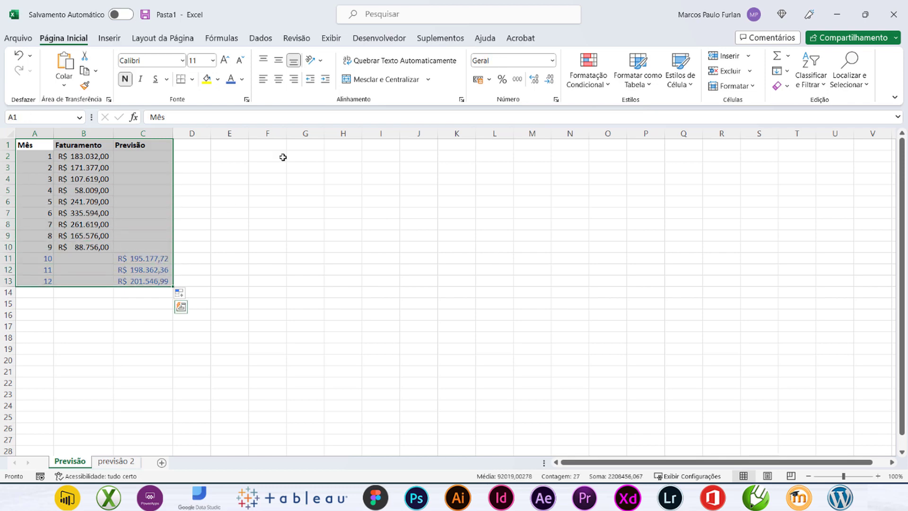
pyautogui.click(116, 40)
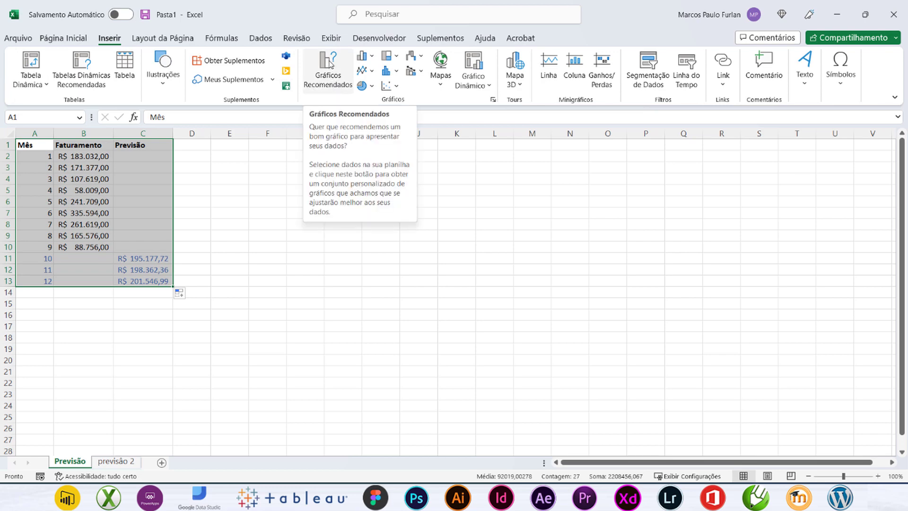
pyautogui.click(331, 76)
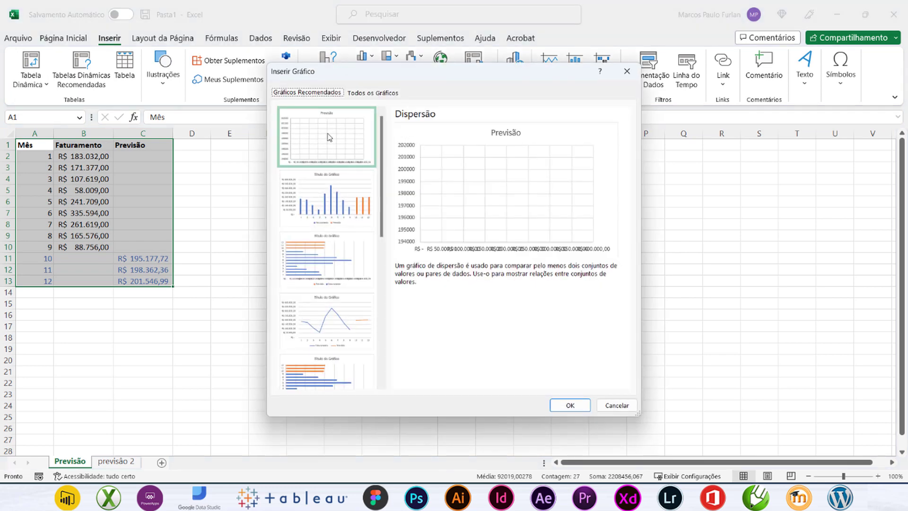
pyautogui.click(327, 304)
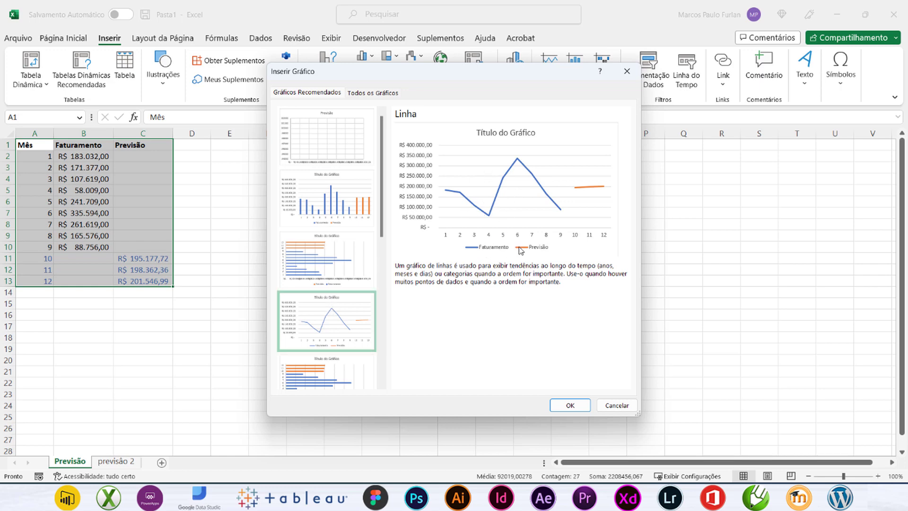
pyautogui.click(569, 404)
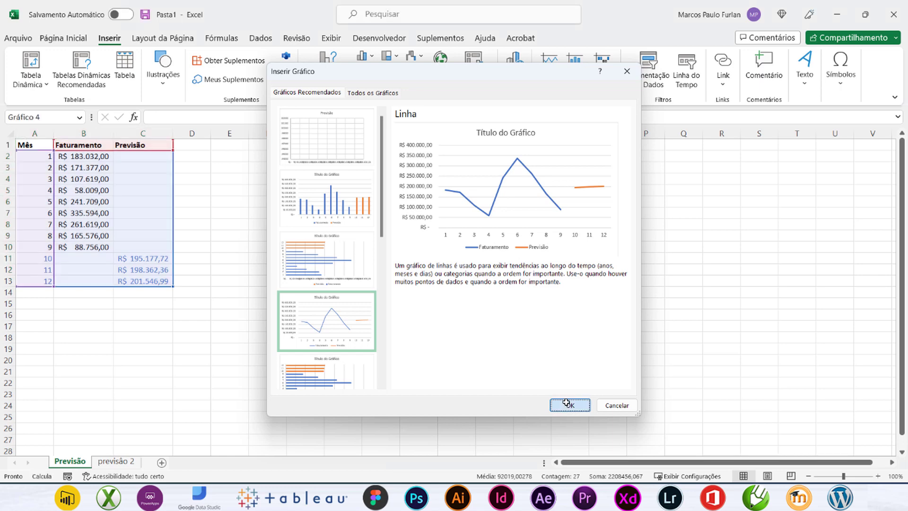
pyautogui.moveTo(503, 212); pyautogui.dragTo(393, 171)
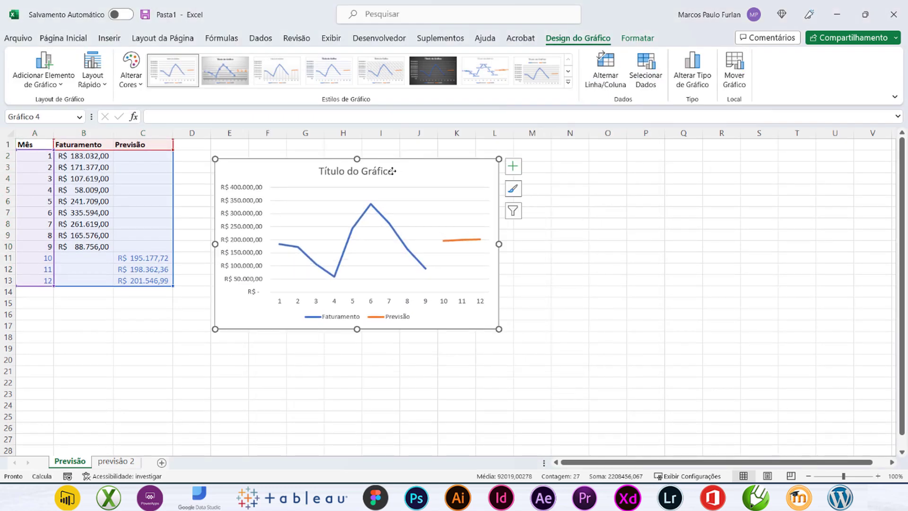
# - Title the chart Faturamento and widen it to the end of column P
pyautogui.click(390, 172)
pyautogui.doubleClick(389, 172)
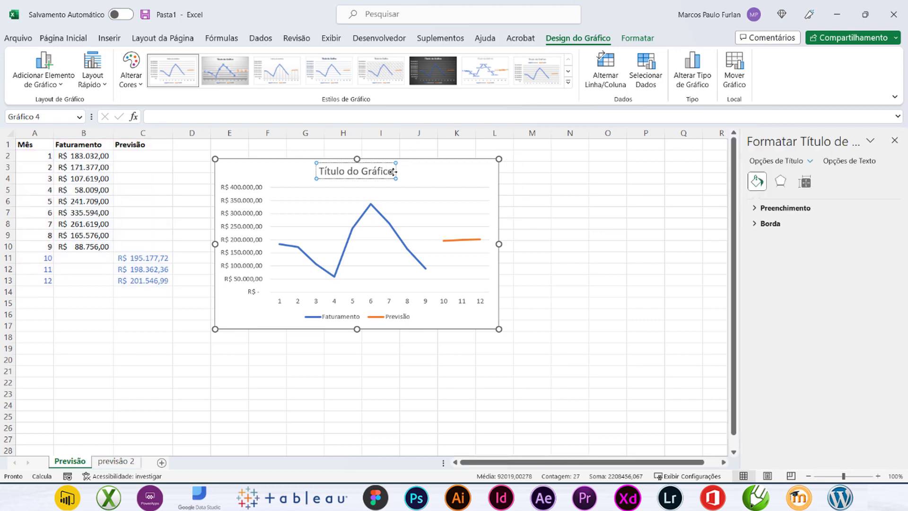
pyautogui.tripleClick(363, 172)
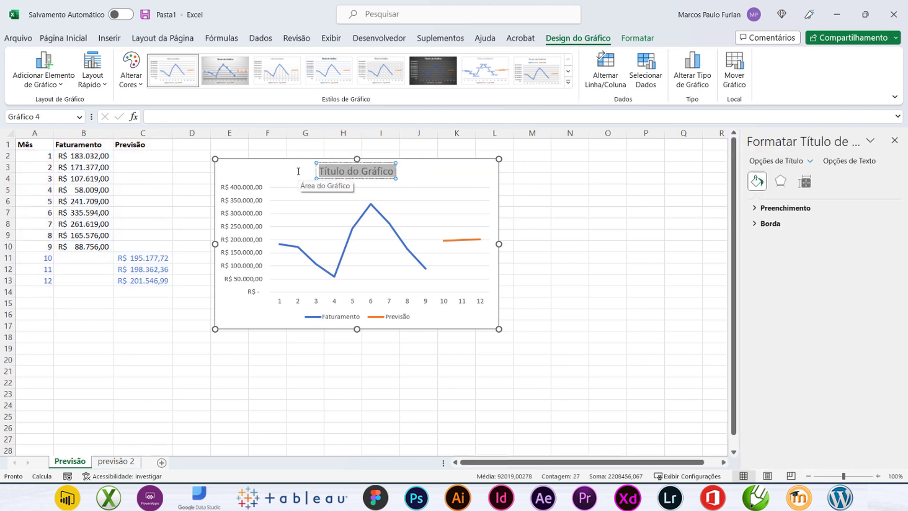
pyautogui.write('Faturamento')
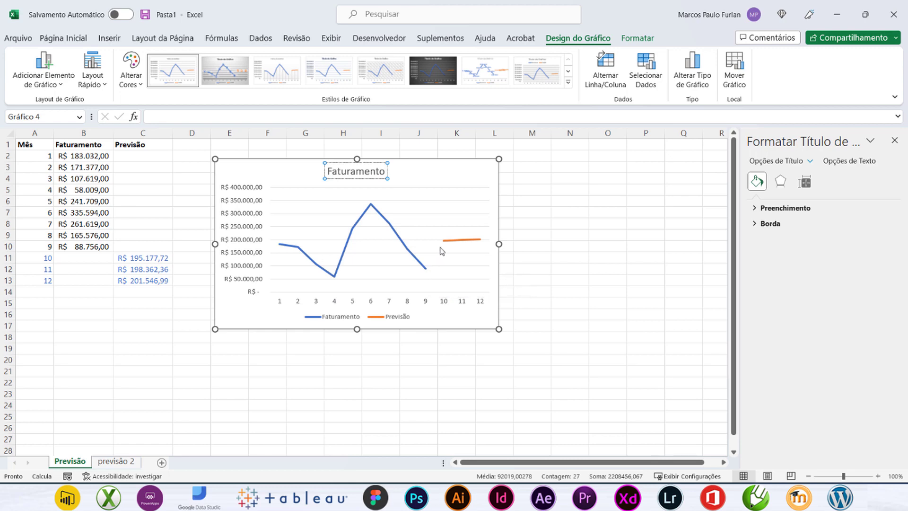
pyautogui.moveTo(445, 243)
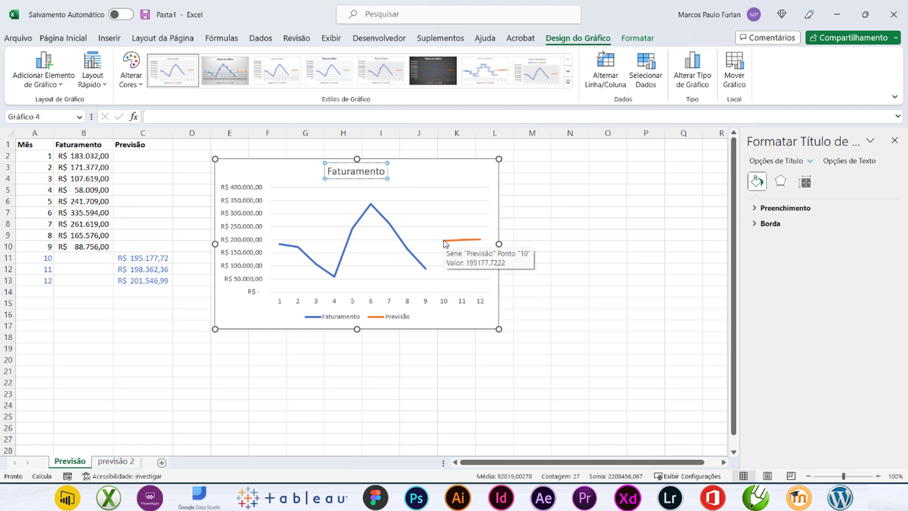
pyautogui.moveTo(499, 244); pyautogui.dragTo(666, 233)
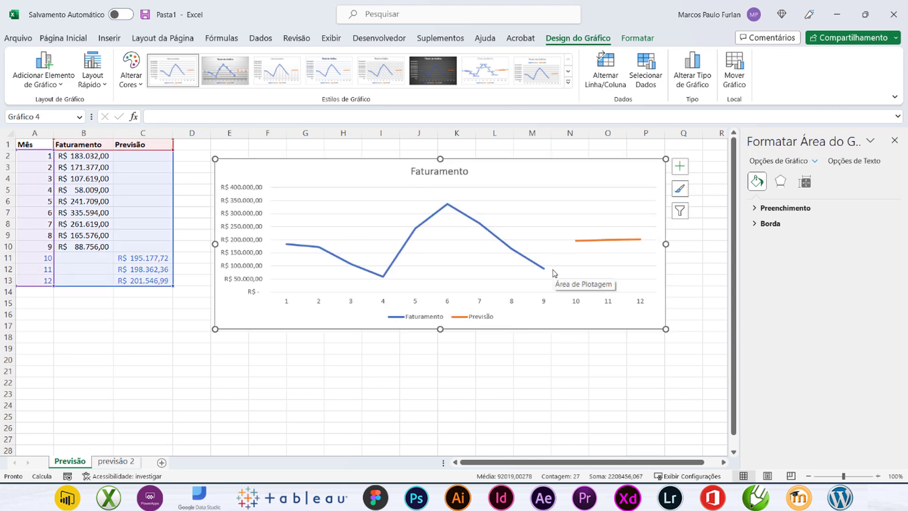
# - Reference the month 9 revenue from B10 in Previsão cell C10 so the forecast line joins the revenue line
pyautogui.click(151, 247)
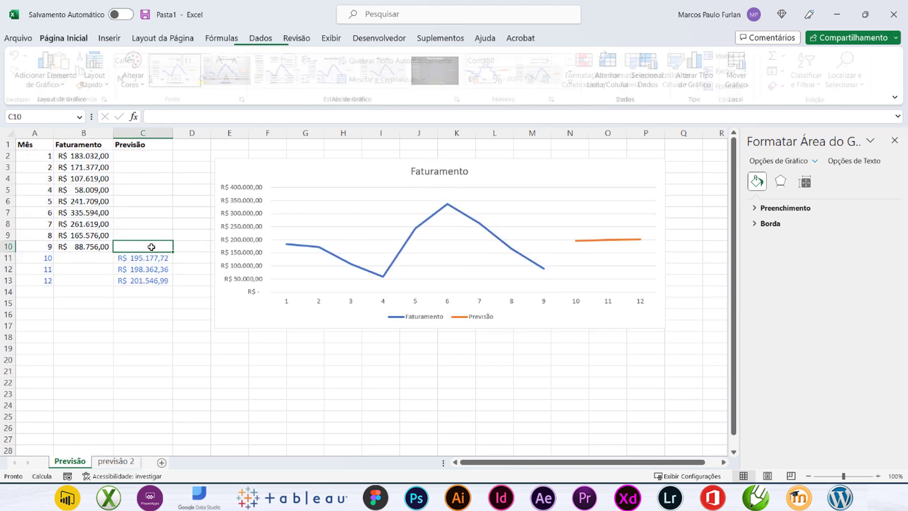
pyautogui.write('=')
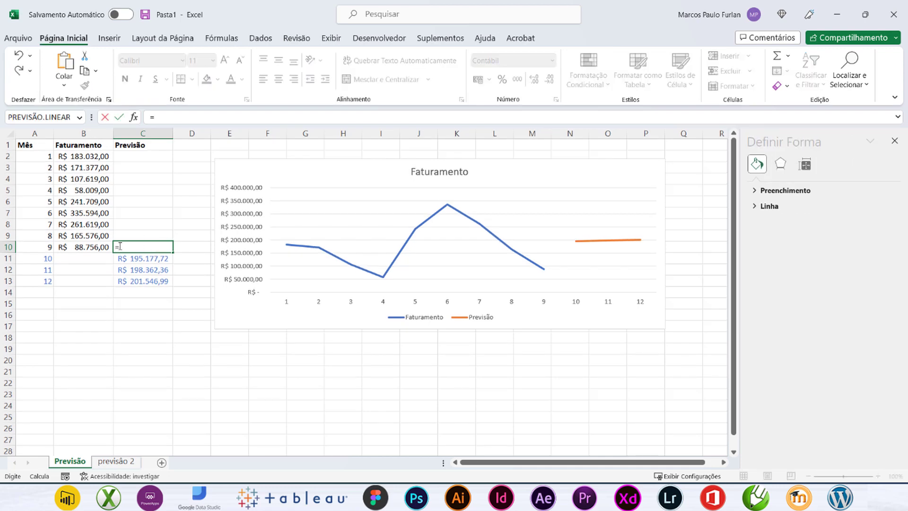
pyautogui.click(71, 246)
pyautogui.press('Return')
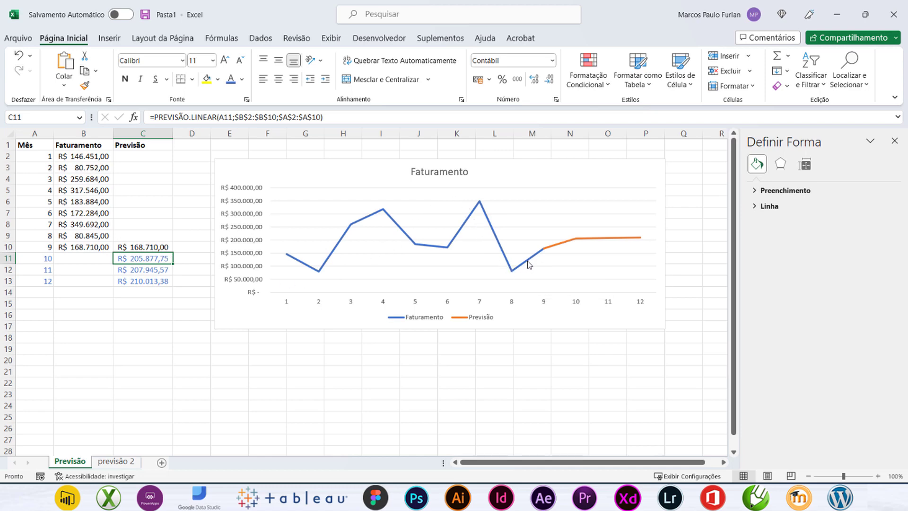
# - Apply the light chart style with point markers on both lines to the Faturamento chart, keeping the legend below the plot
pyautogui.moveTo(530, 263)
pyautogui.click(665, 171)
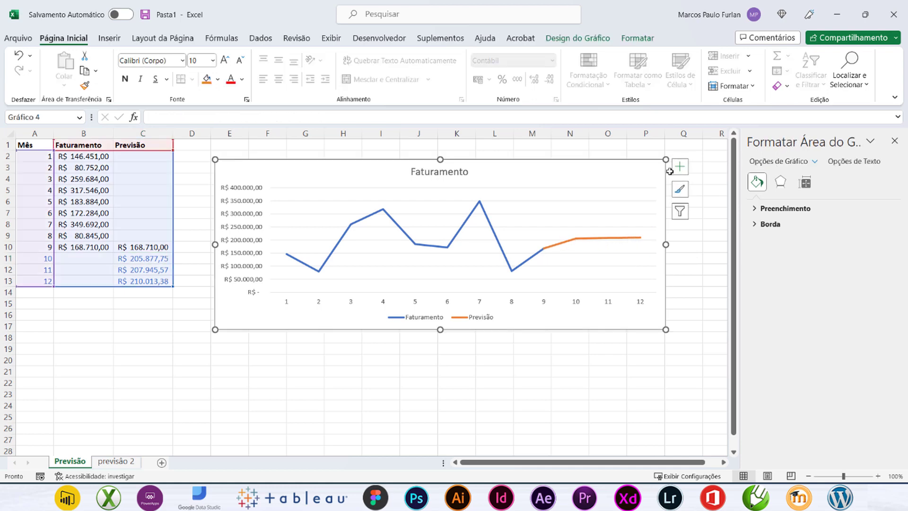
pyautogui.click(680, 166)
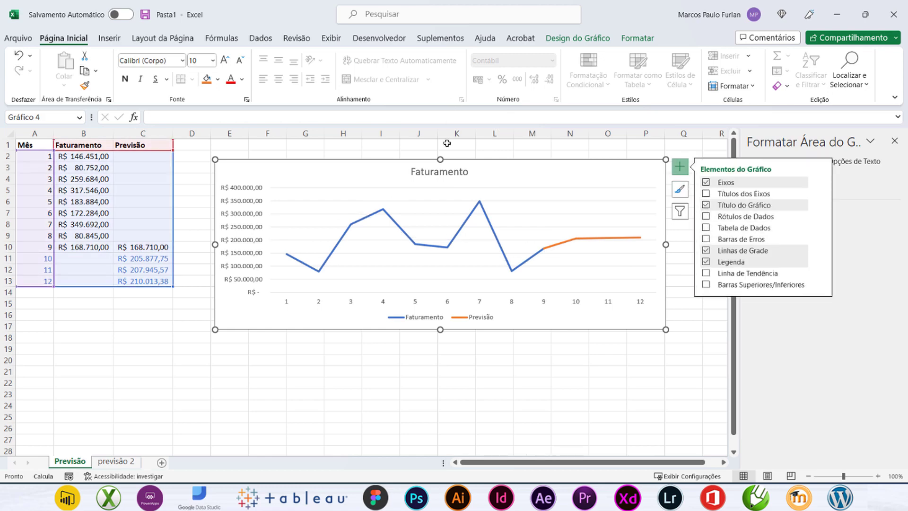
pyautogui.click(578, 38)
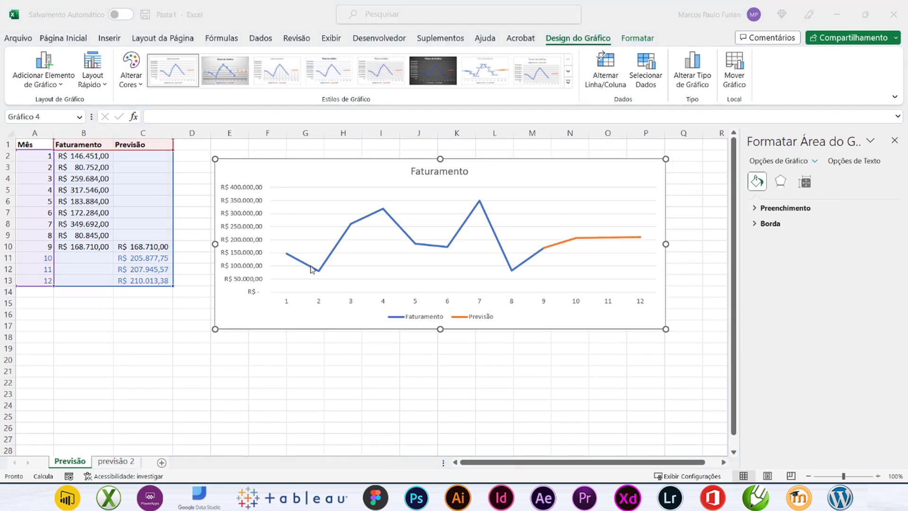
pyautogui.click(568, 87)
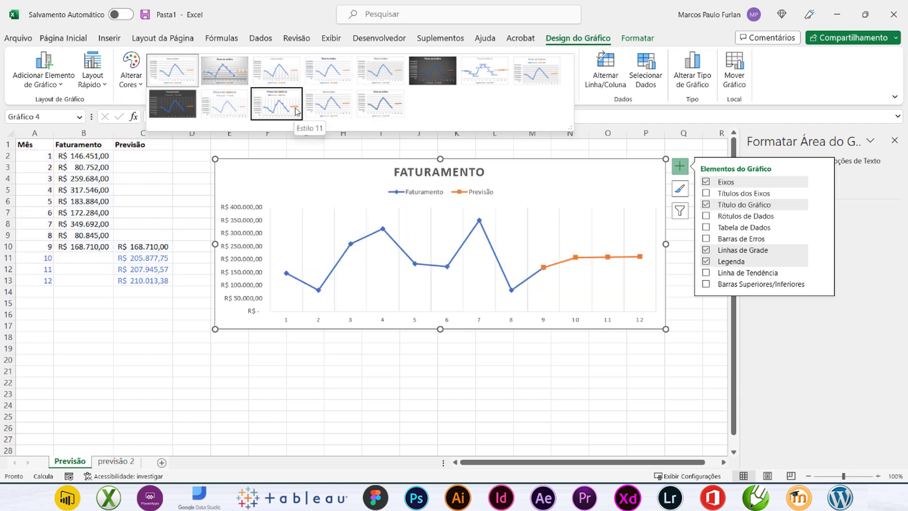
pyautogui.click(325, 110)
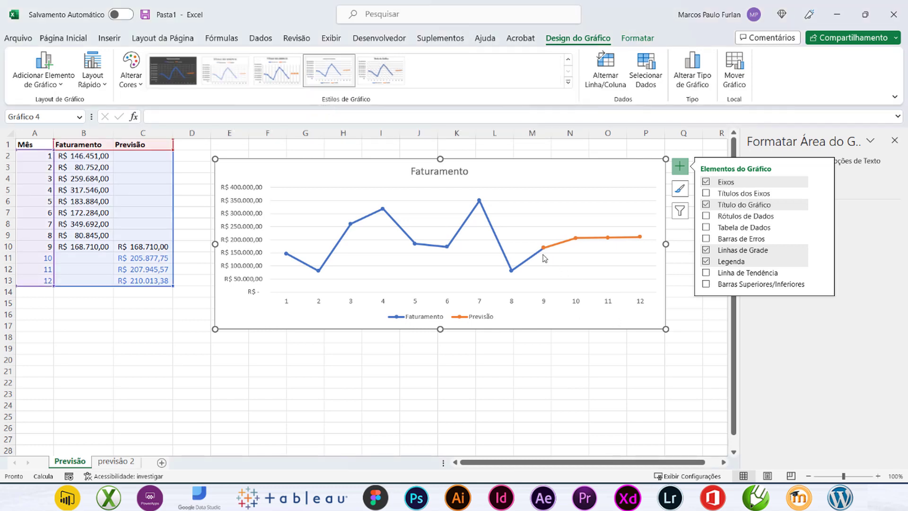
# - Add a trendline to the chart based on the Faturamento series
pyautogui.moveTo(545, 249)
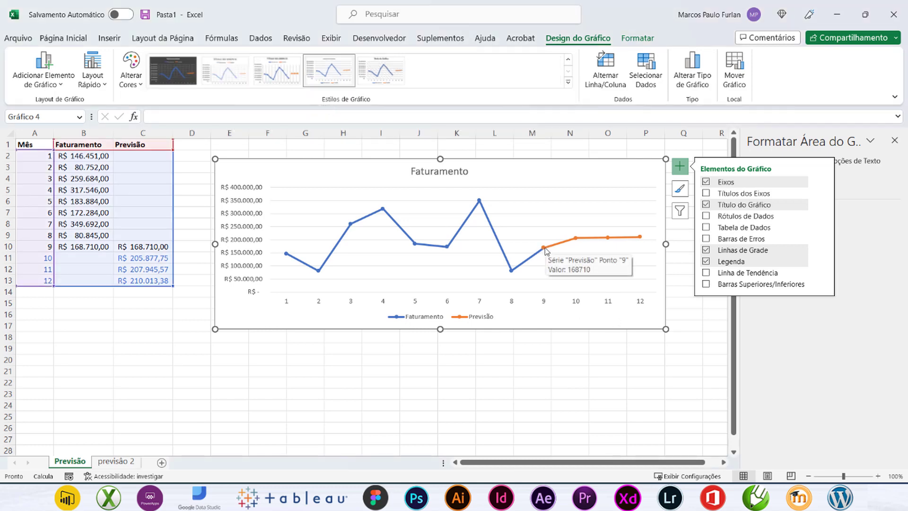
pyautogui.moveTo(577, 242)
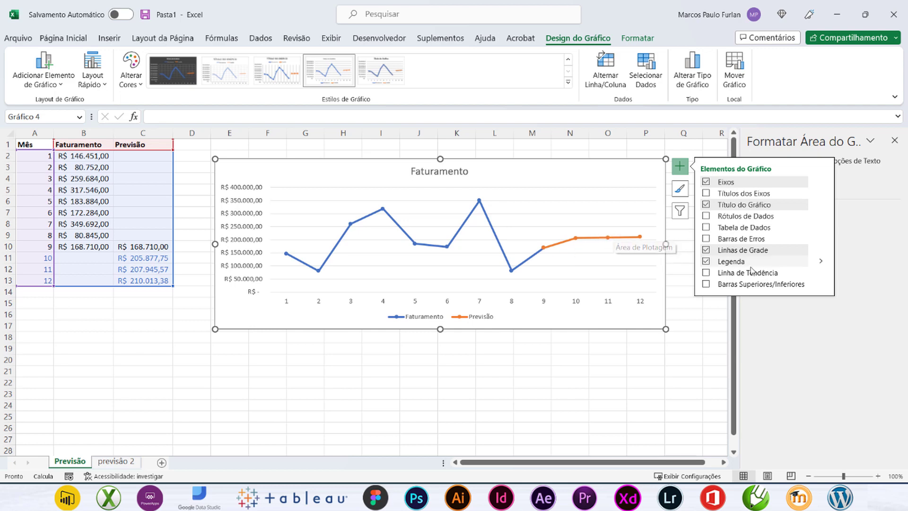
pyautogui.click(707, 274)
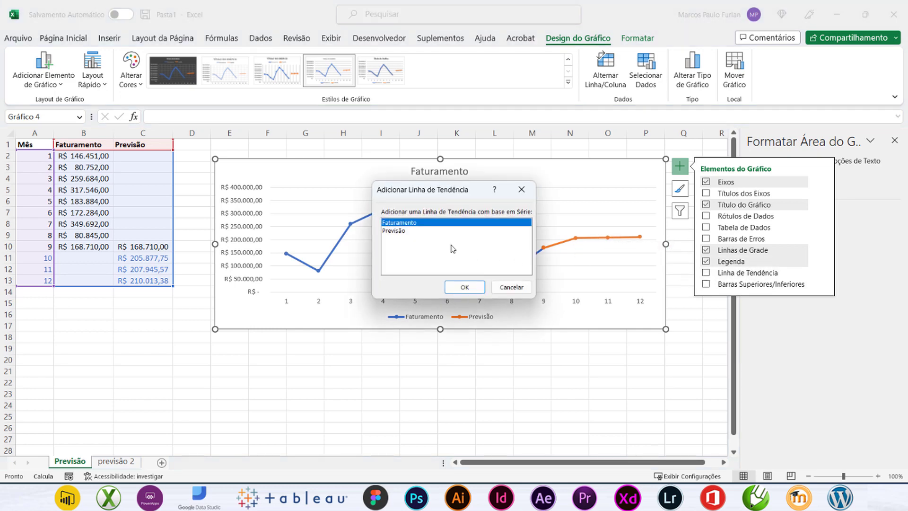
pyautogui.click(396, 231)
pyautogui.click(401, 224)
pyautogui.click(454, 287)
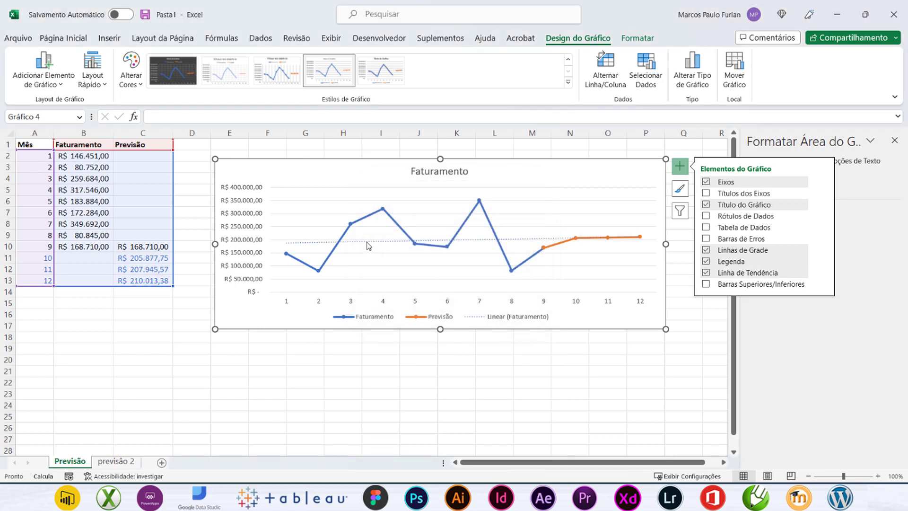
# - Recolour the Faturamento trendline with the green theme colour, view the available trendline types, and deselect the chart
pyautogui.click(396, 244)
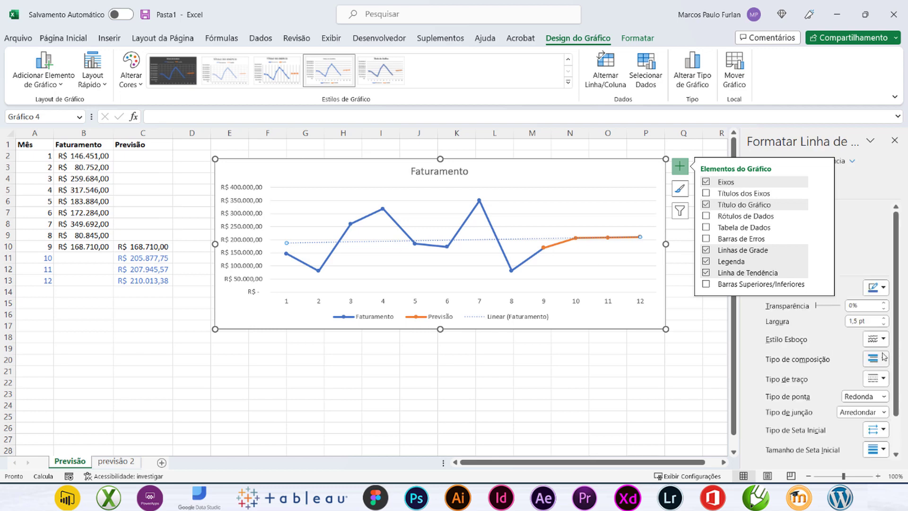
pyautogui.click(883, 288)
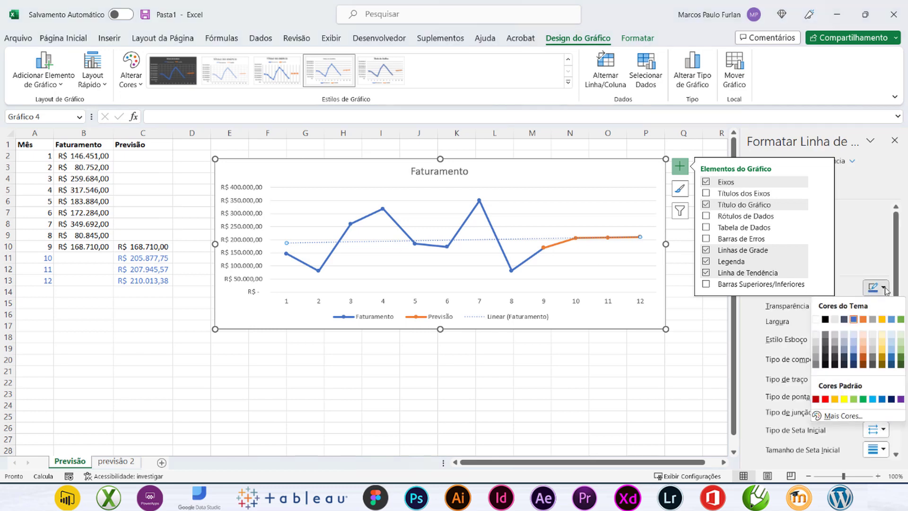
pyautogui.click(899, 320)
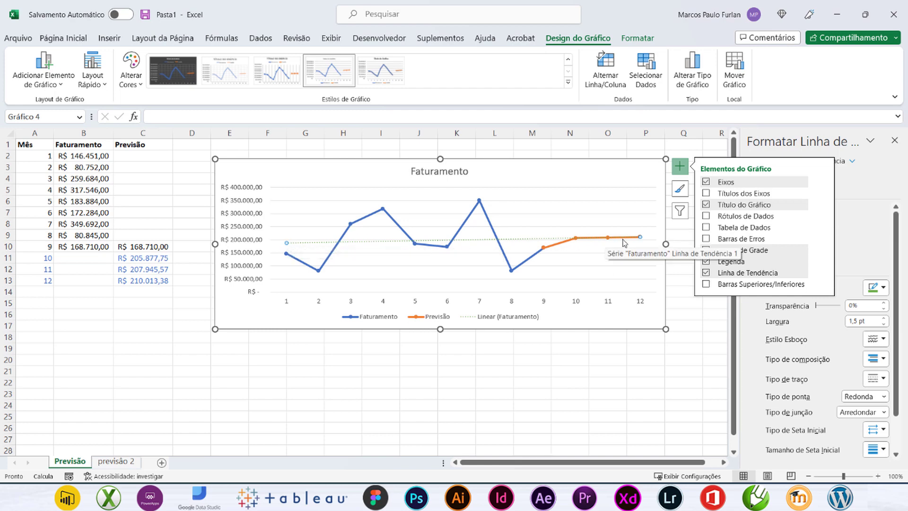
pyautogui.click(817, 274)
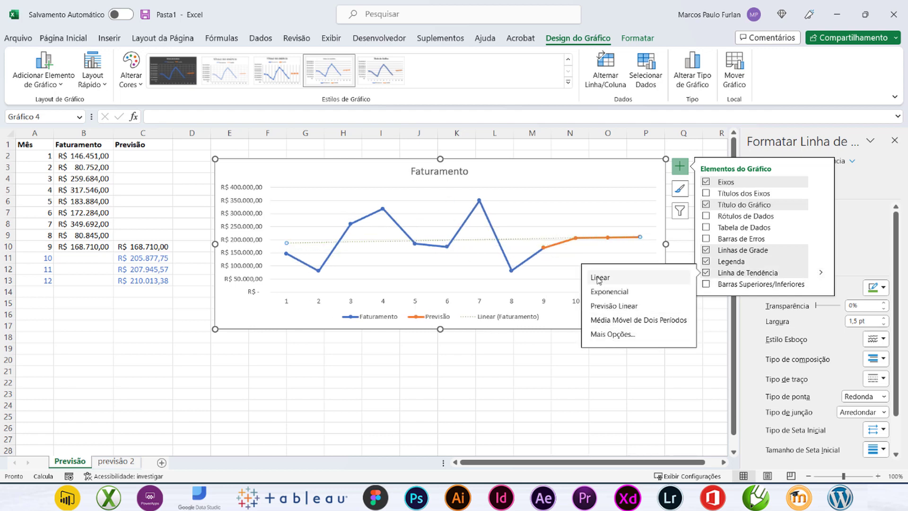
pyautogui.click(386, 346)
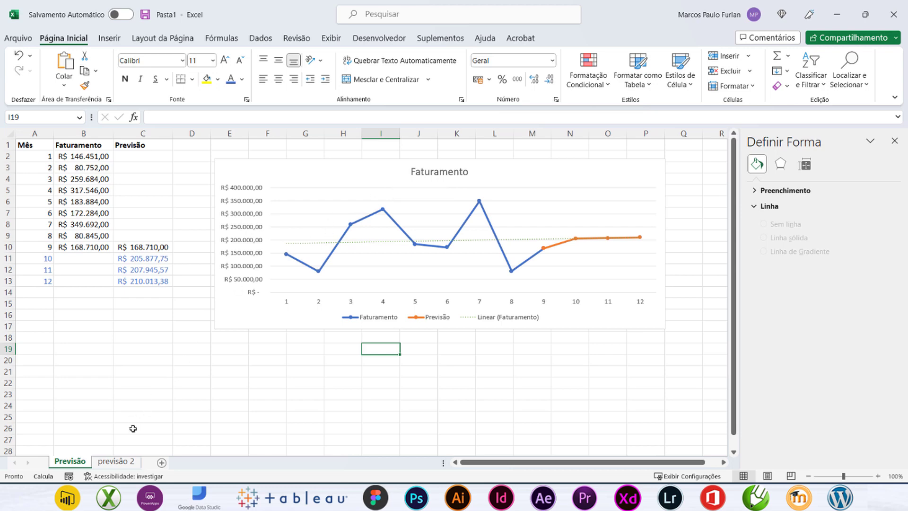
# - Switch to the previsão 2 sheet and select cell A9 within the Período dates
pyautogui.click(116, 461)
pyautogui.click(104, 201)
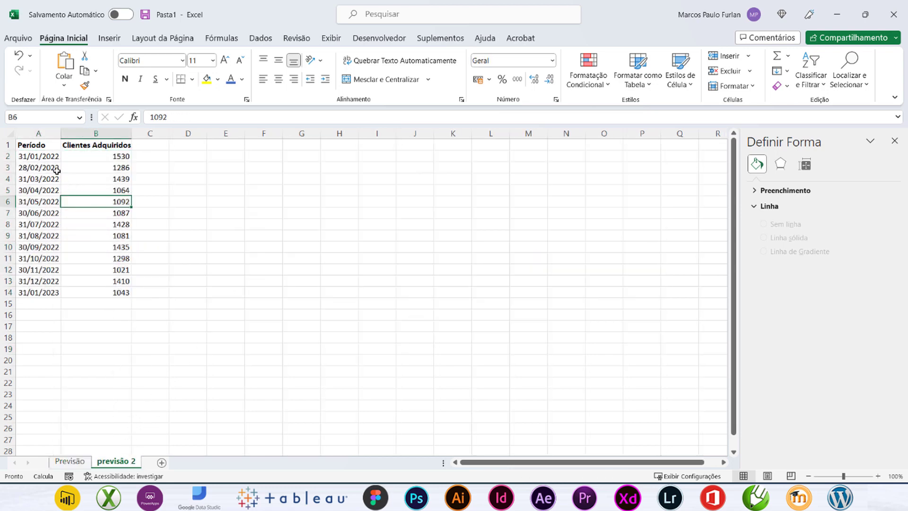
pyautogui.click(40, 155)
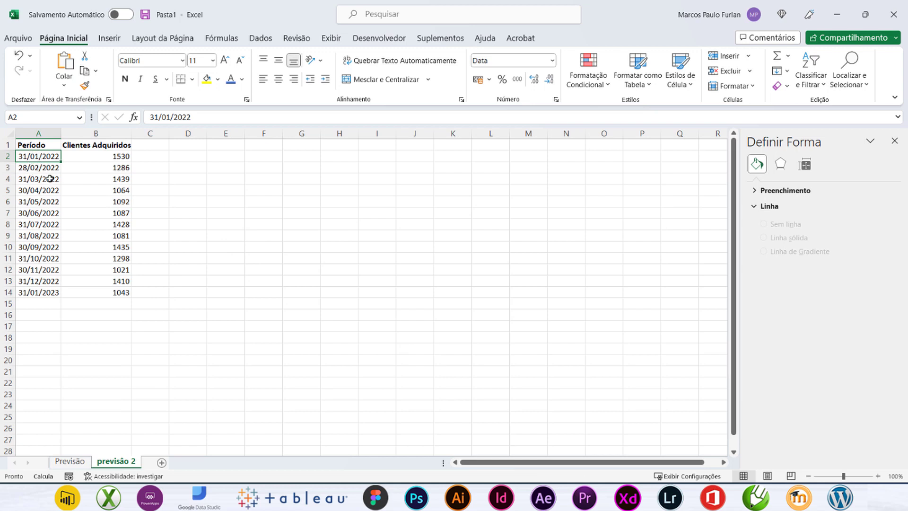
pyautogui.click(48, 234)
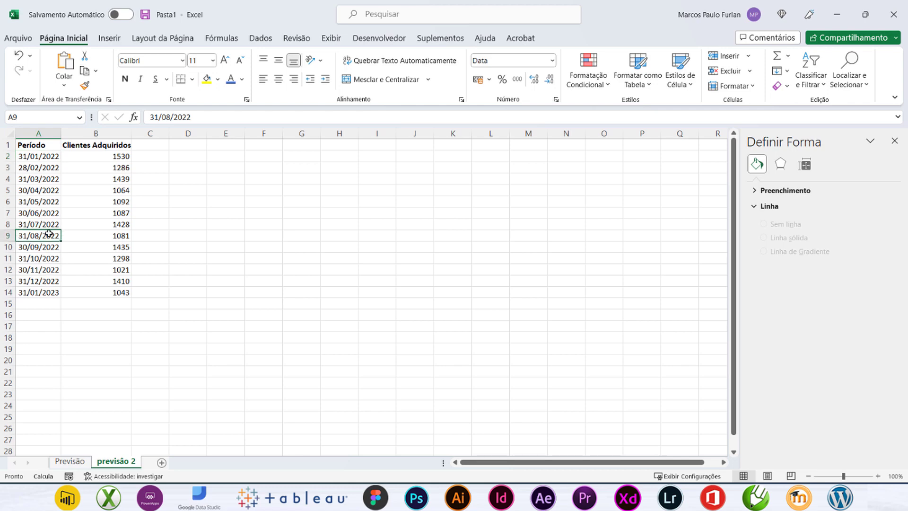
# - Start a forecast sheet from the Período and Clientes Adquiridos data and compare its column and line previews, ending on the line chart
pyautogui.click(259, 40)
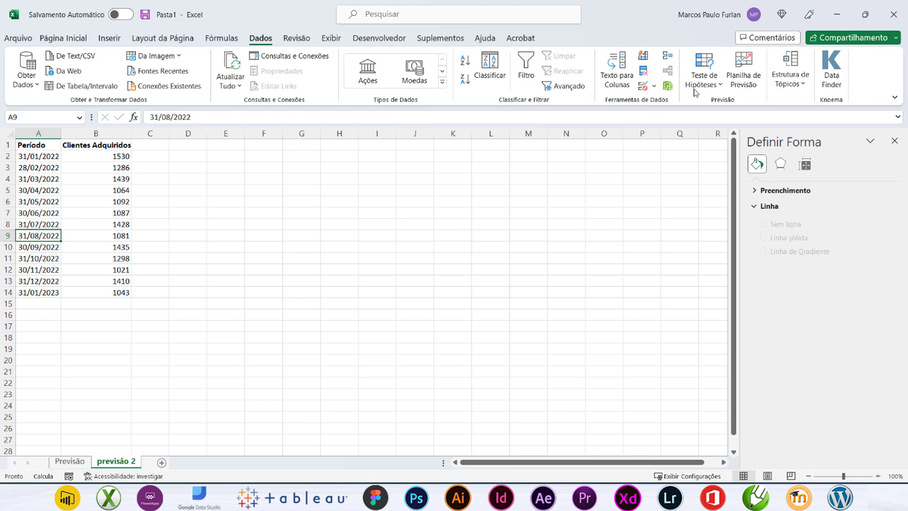
pyautogui.click(745, 69)
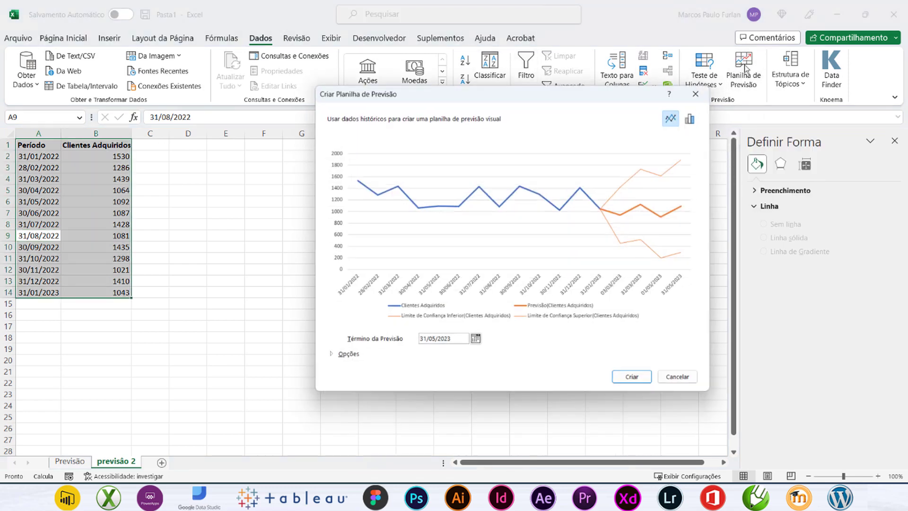
pyautogui.moveTo(615, 94); pyautogui.dragTo(488, 38)
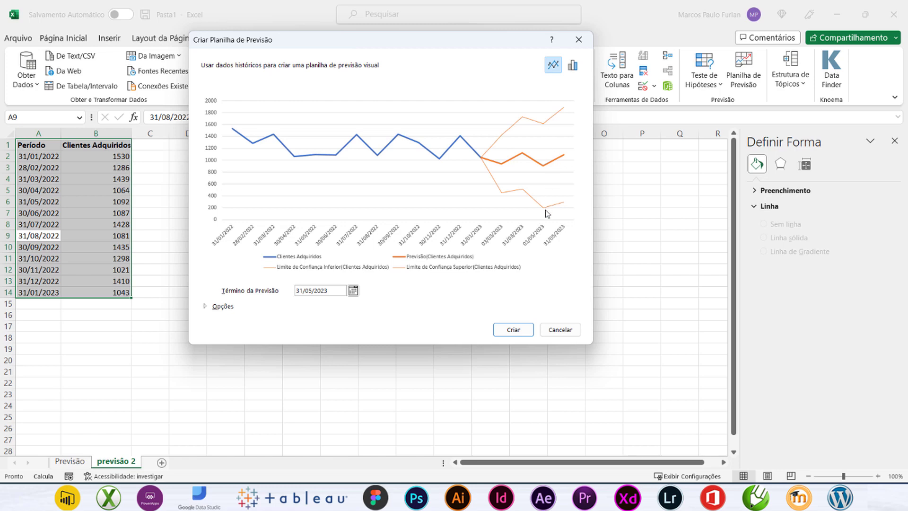
pyautogui.click(574, 67)
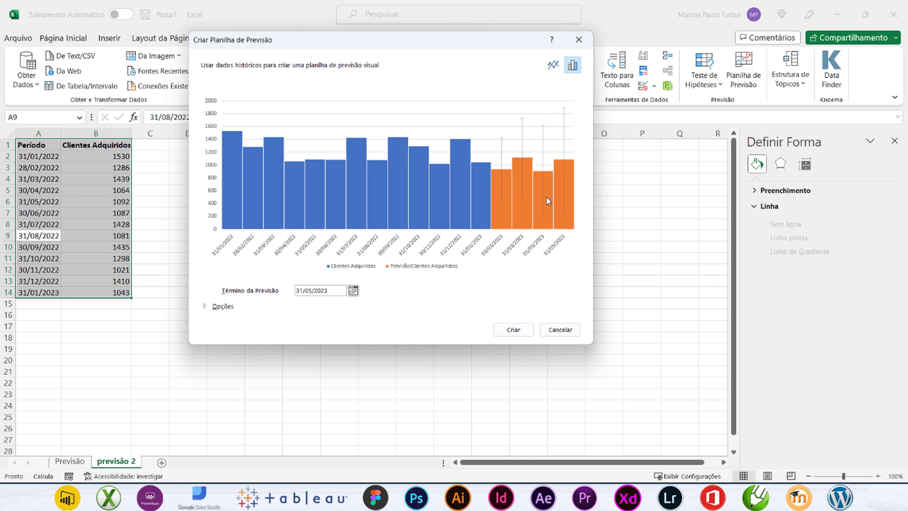
pyautogui.click(554, 66)
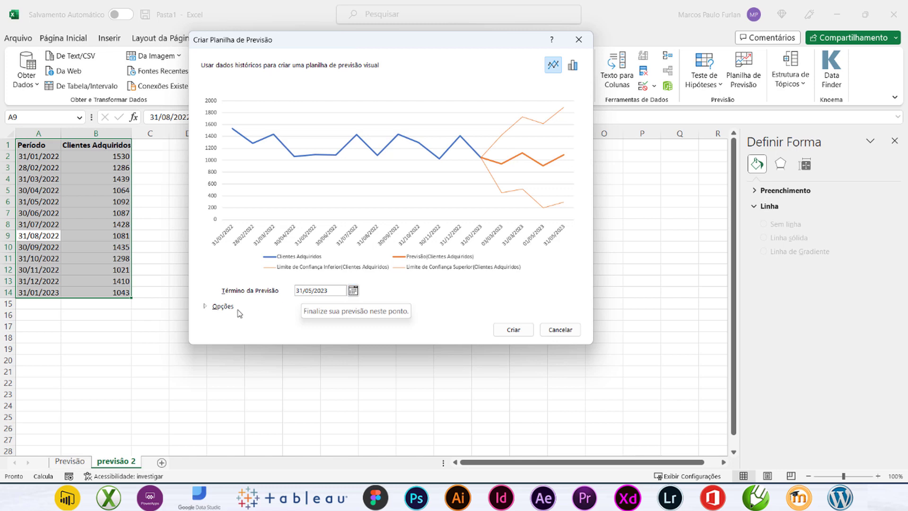
# - Expand the forecast sheet options and set the confidence interval to 50%
pyautogui.click(206, 306)
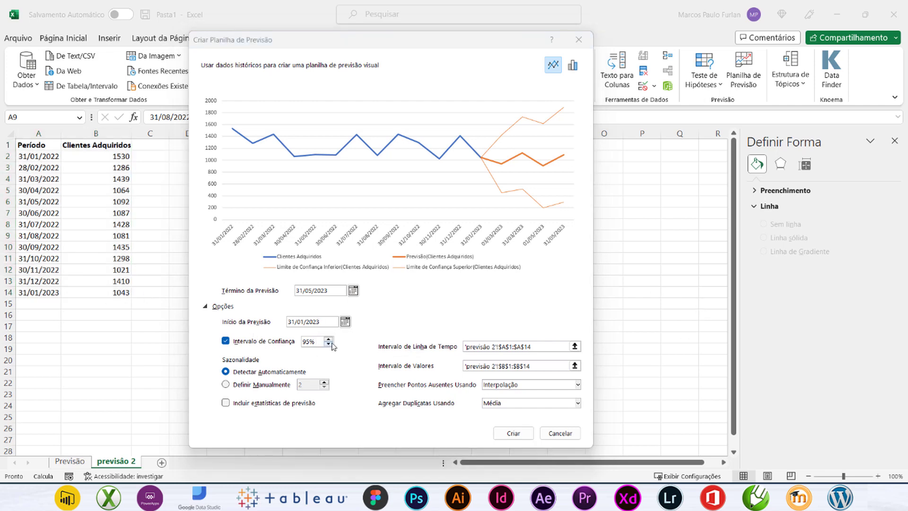
pyautogui.click(319, 341)
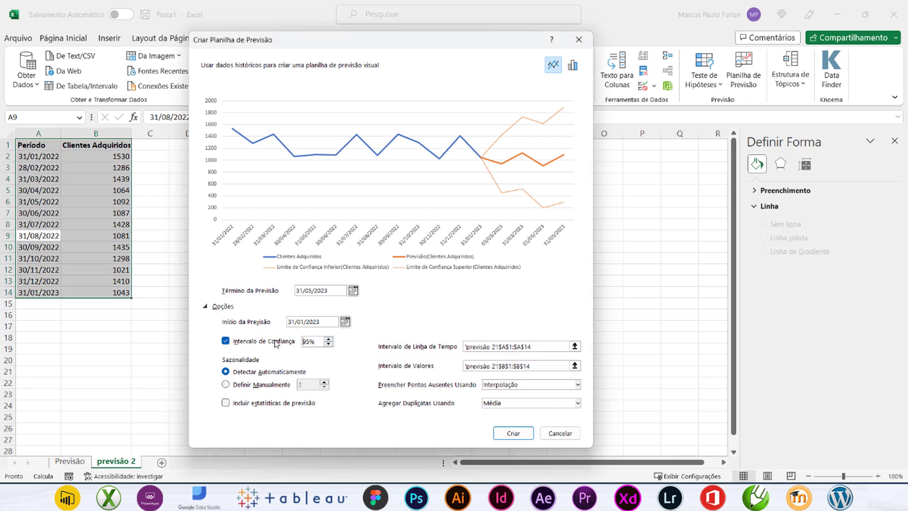
pyautogui.click(330, 345)
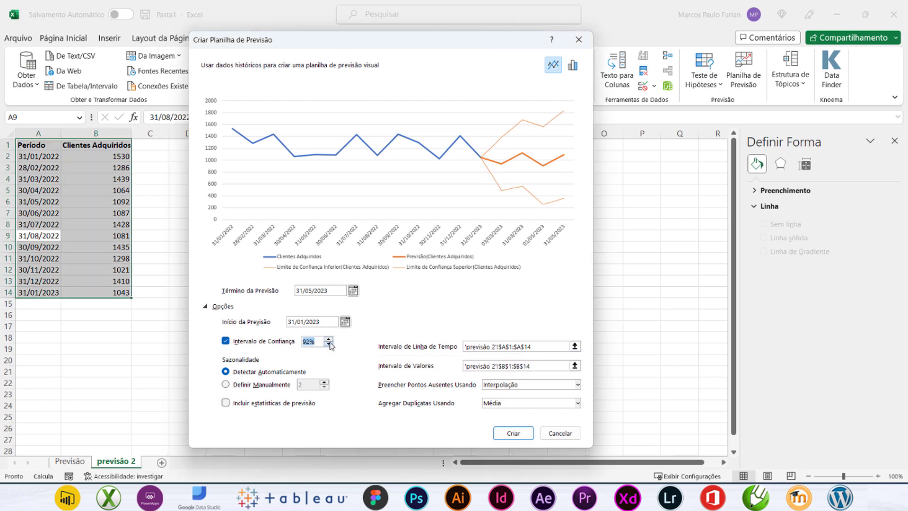
pyautogui.moveTo(329, 344); pyautogui.dragTo(329, 344)
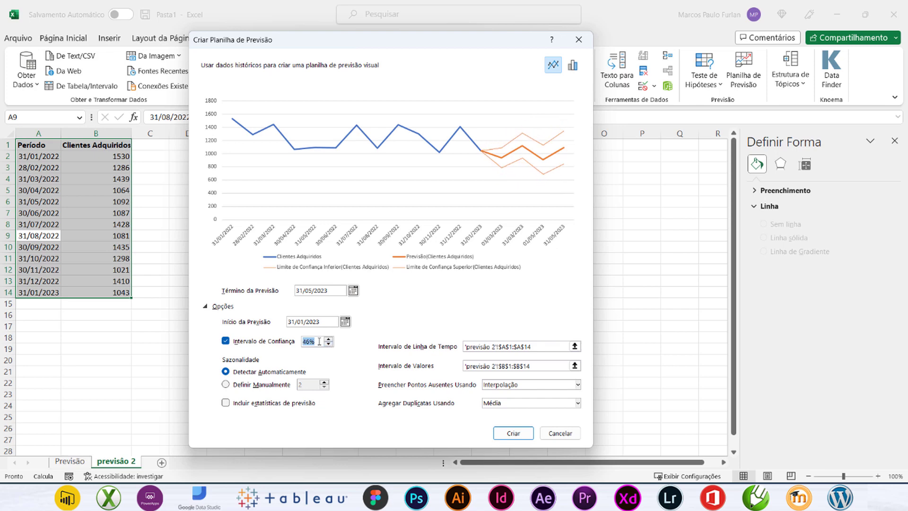
pyautogui.write('50')
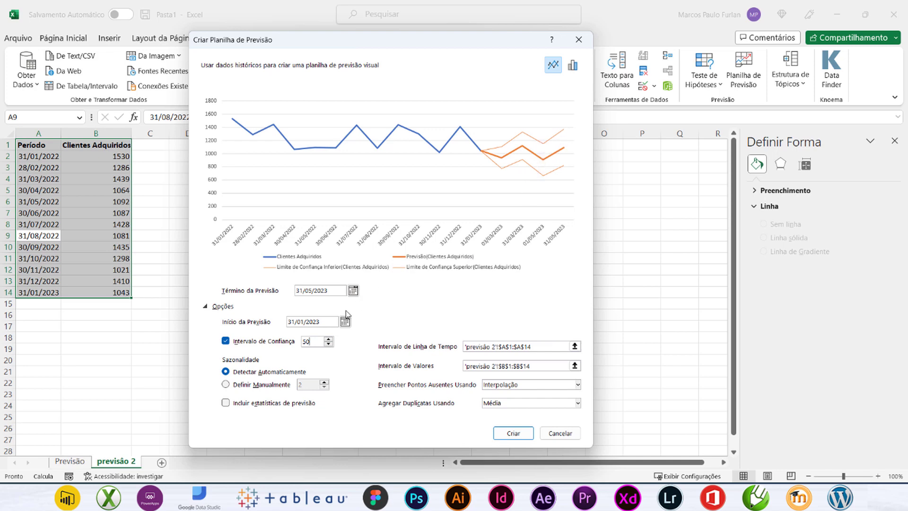
# - Set the forecast's confidence interval to 95% and try manual seasonality values up to 12
pyautogui.moveTo(318, 343); pyautogui.dragTo(264, 338)
pyautogui.write('95')
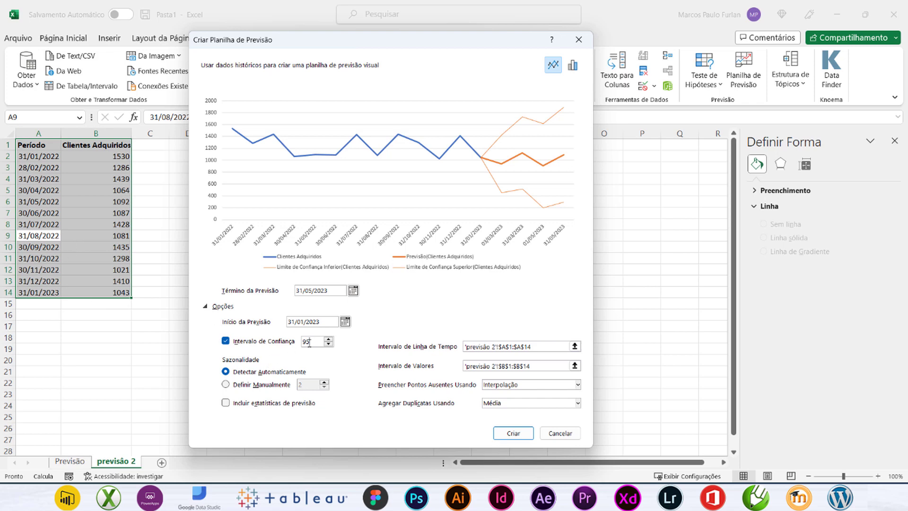
pyautogui.click(268, 385)
pyautogui.click(324, 382)
pyautogui.click(325, 382)
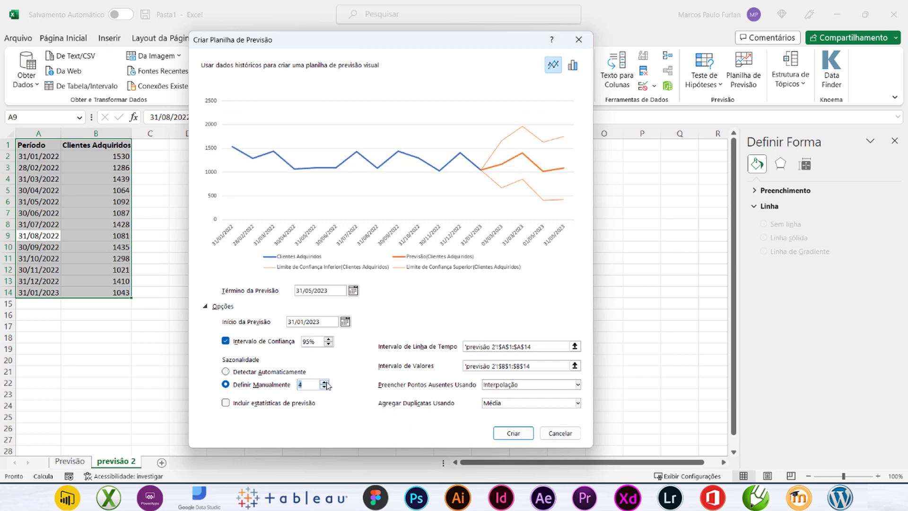
pyautogui.click(324, 382)
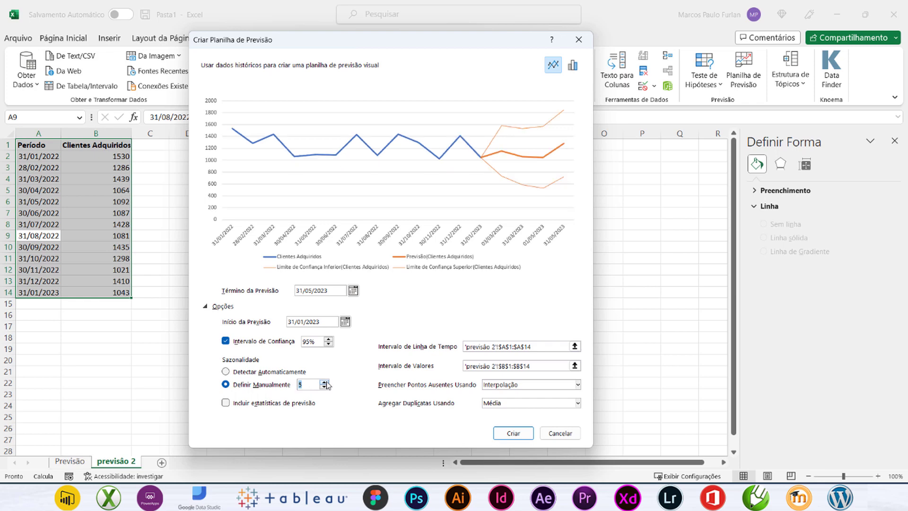
pyautogui.click(325, 382)
pyautogui.click(325, 382)
pyautogui.click(325, 382)
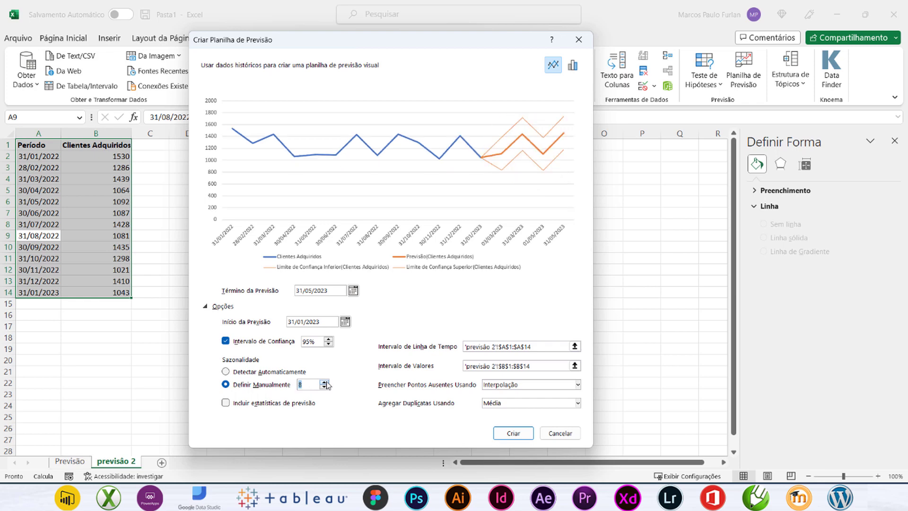
pyautogui.click(325, 383)
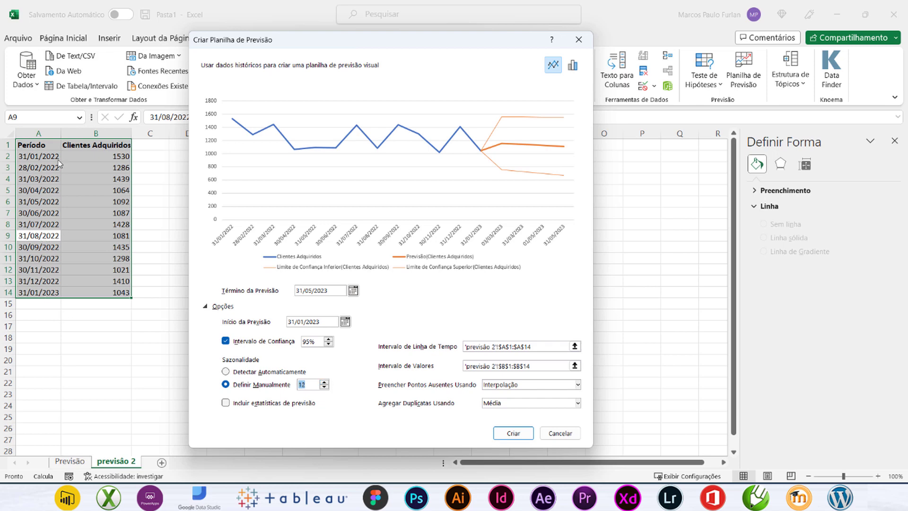
# - Restore automatic seasonality detection with forecast statistics included, and fill missing points using Interpolação
pyautogui.click(234, 372)
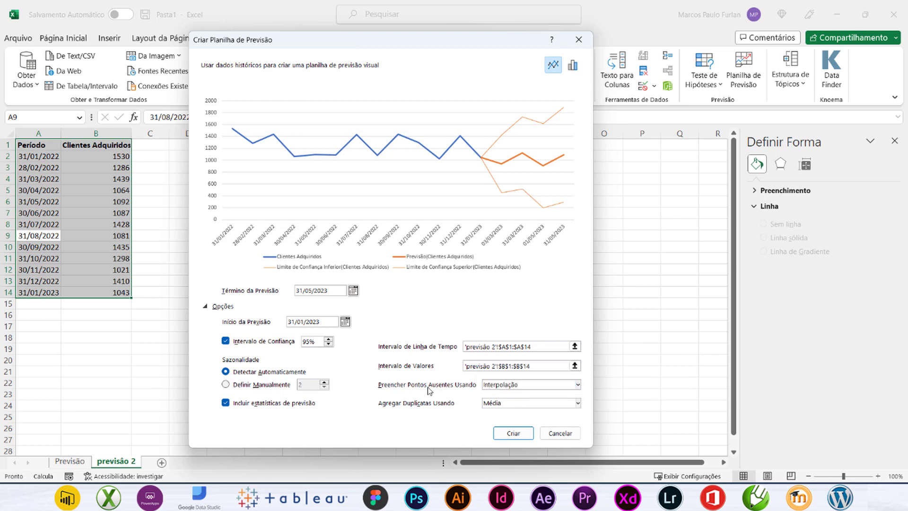
pyautogui.click(512, 385)
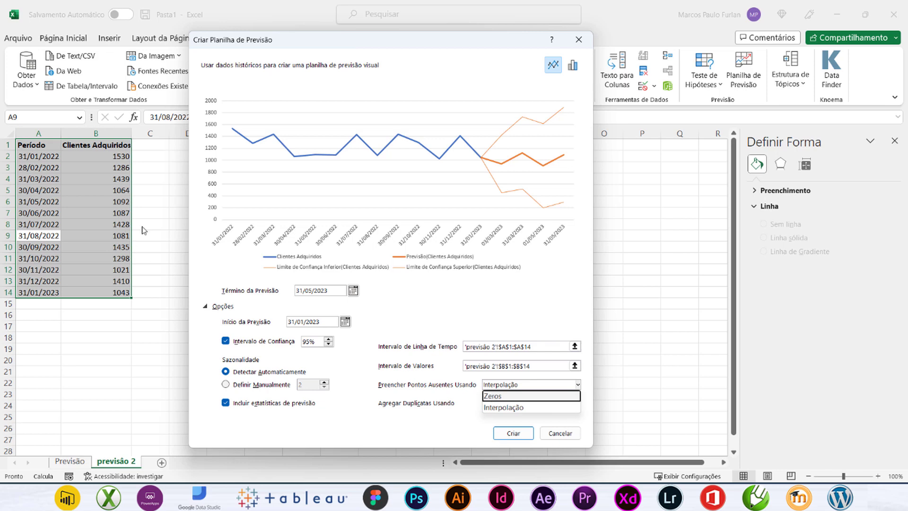
pyautogui.click(497, 408)
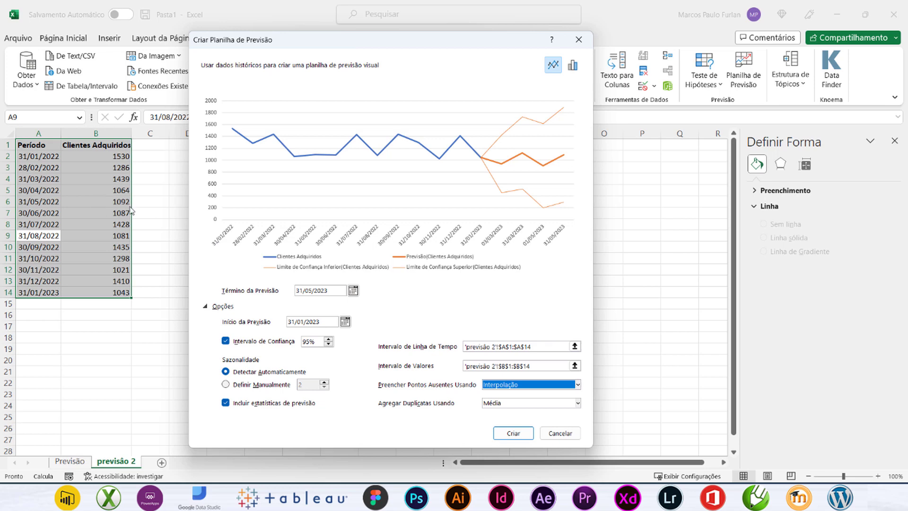
# - Try other duplicate aggregation methods, including Contagem, Cont.Valores, Máximo and Soma, and return to Média
pyautogui.click(496, 406)
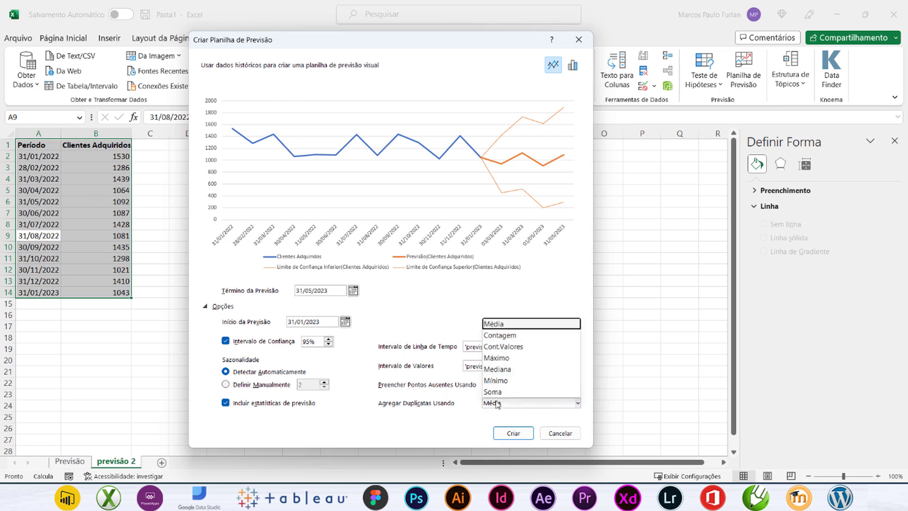
pyautogui.click(505, 336)
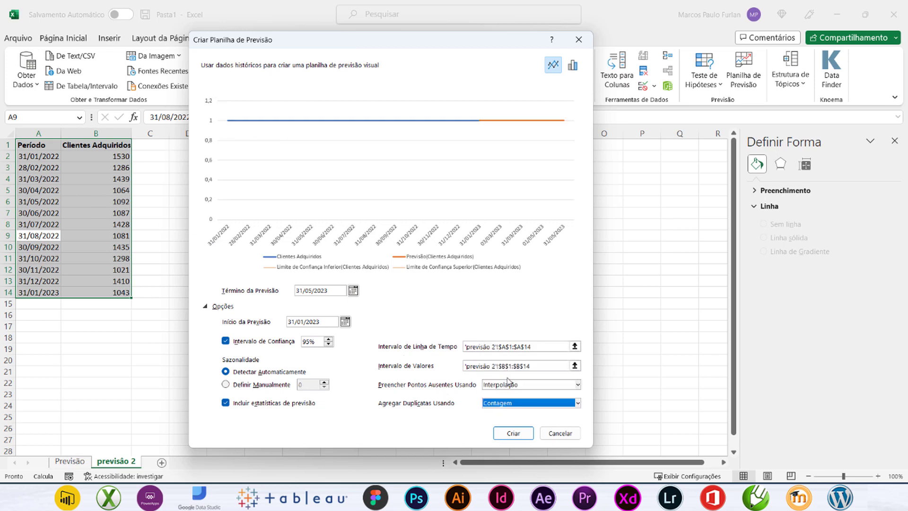
pyautogui.click(513, 403)
pyautogui.click(521, 347)
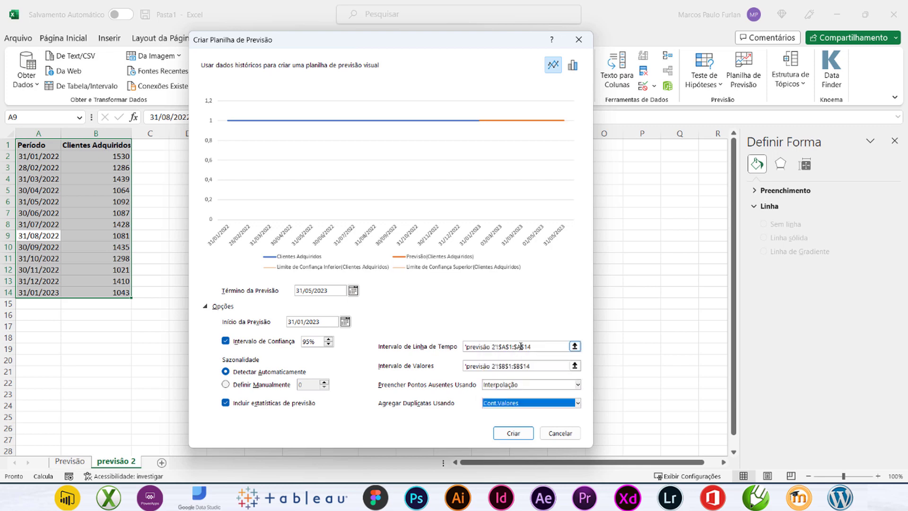
pyautogui.click(521, 403)
pyautogui.click(519, 364)
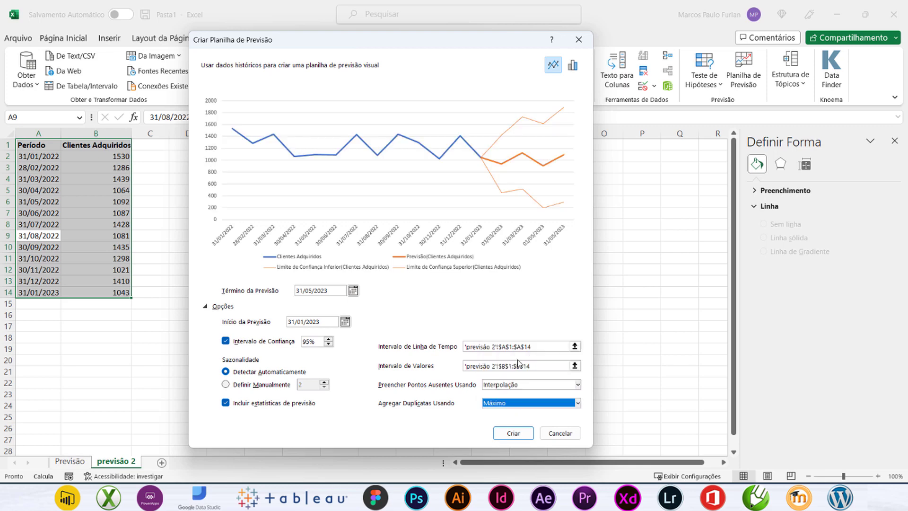
pyautogui.click(520, 404)
pyautogui.click(514, 376)
pyautogui.click(515, 405)
pyautogui.click(511, 392)
pyautogui.click(516, 405)
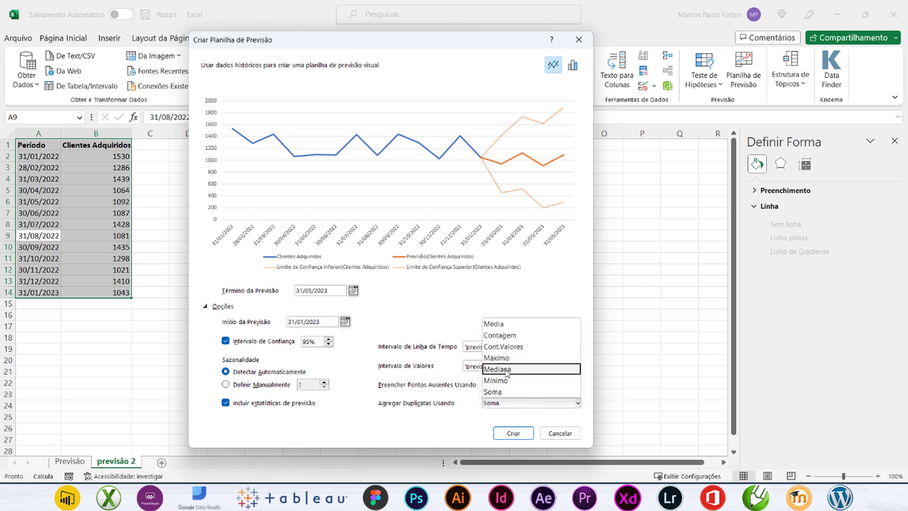
pyautogui.click(505, 324)
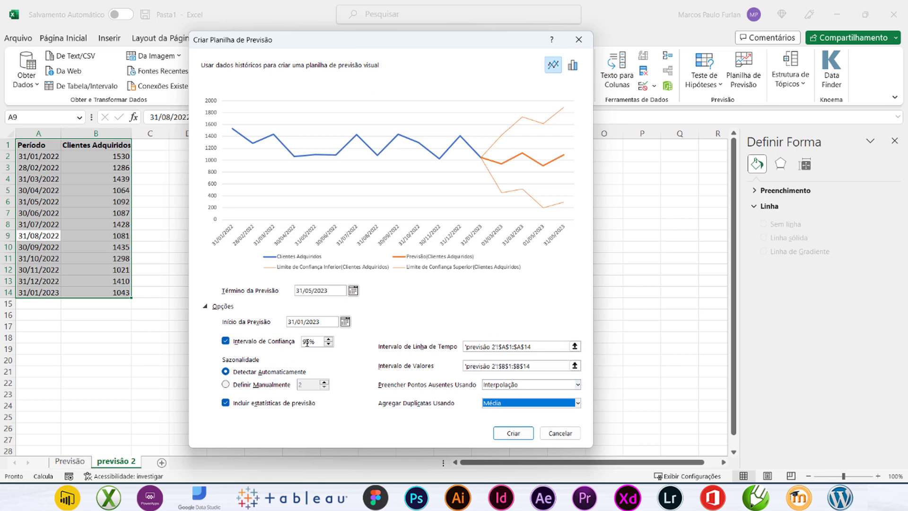
# - Set the confidence interval to 50% and create the forecast sheet with a line chart
pyautogui.moveTo(315, 342); pyautogui.dragTo(283, 341)
pyautogui.write('50')
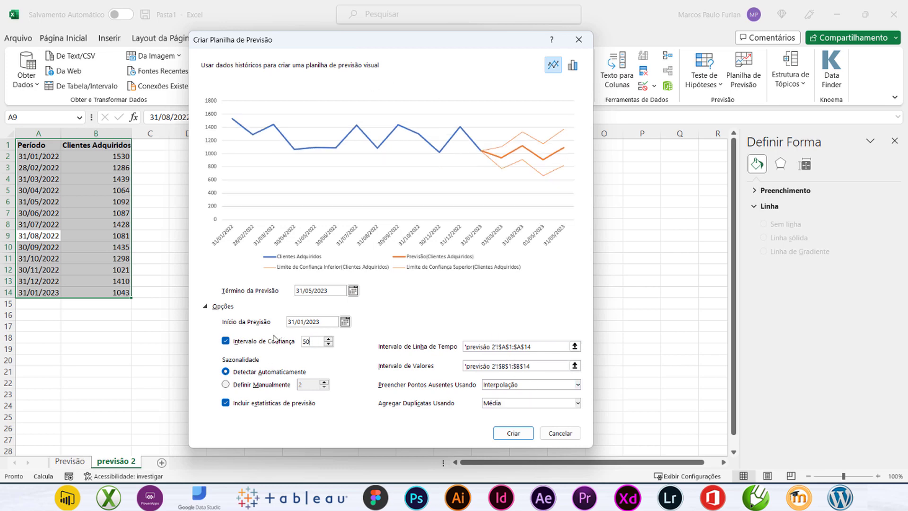
pyautogui.click(572, 67)
pyautogui.click(554, 66)
pyautogui.click(513, 433)
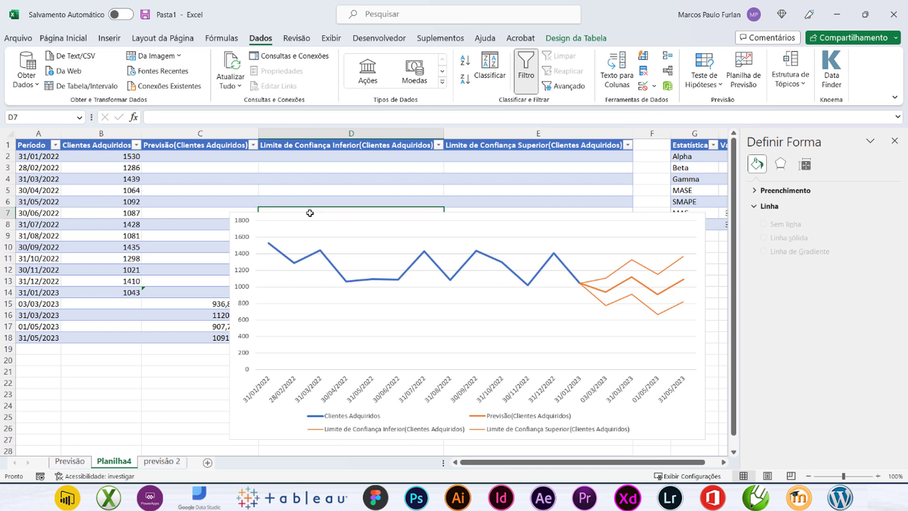
# - Move the forecast chart below the table and apply the Número format to the forecast values in C14:E18
pyautogui.click(307, 209)
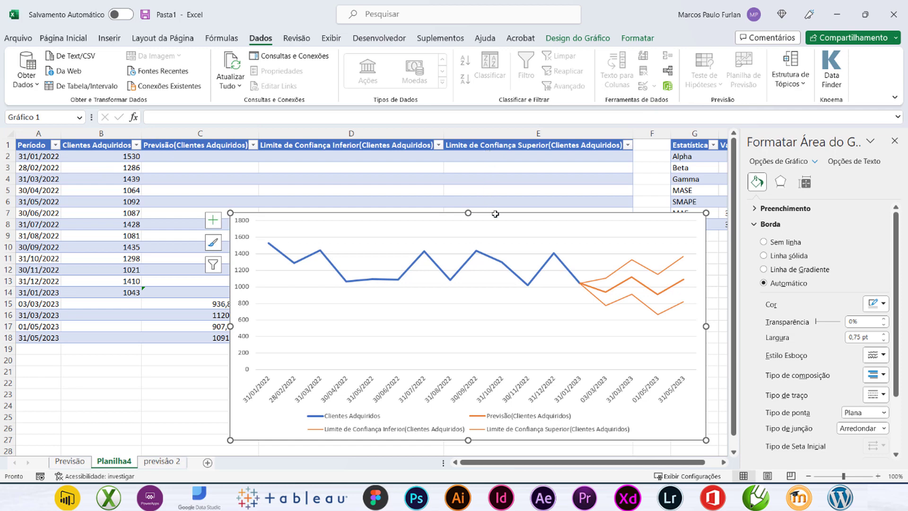
pyautogui.moveTo(495, 214); pyautogui.dragTo(333, 348)
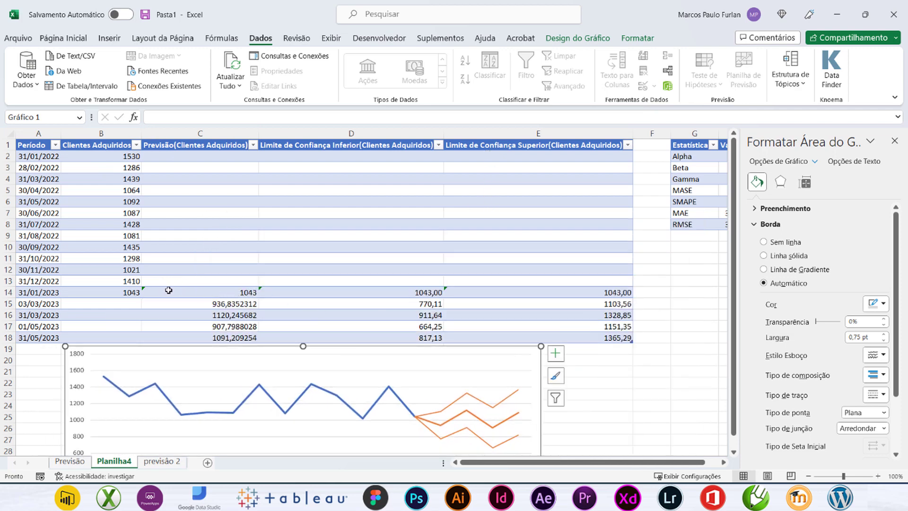
pyautogui.moveTo(169, 290); pyautogui.dragTo(542, 337)
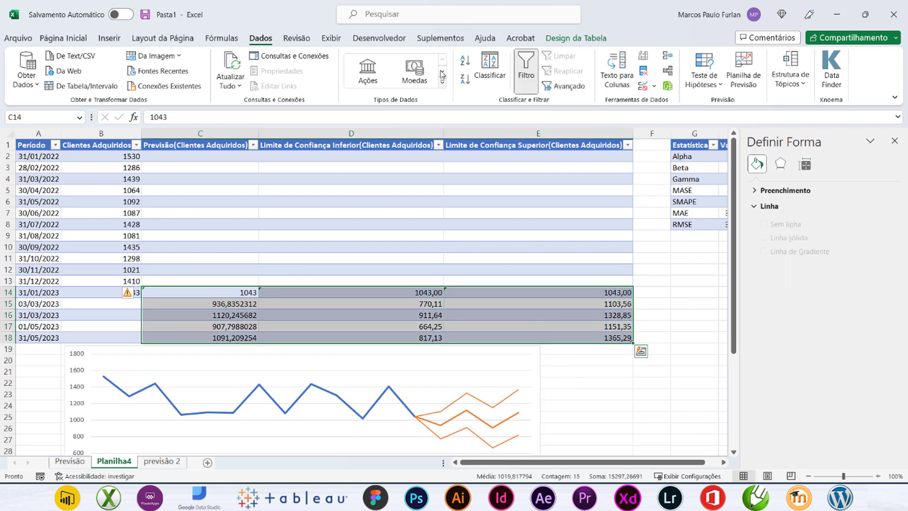
pyautogui.click(63, 38)
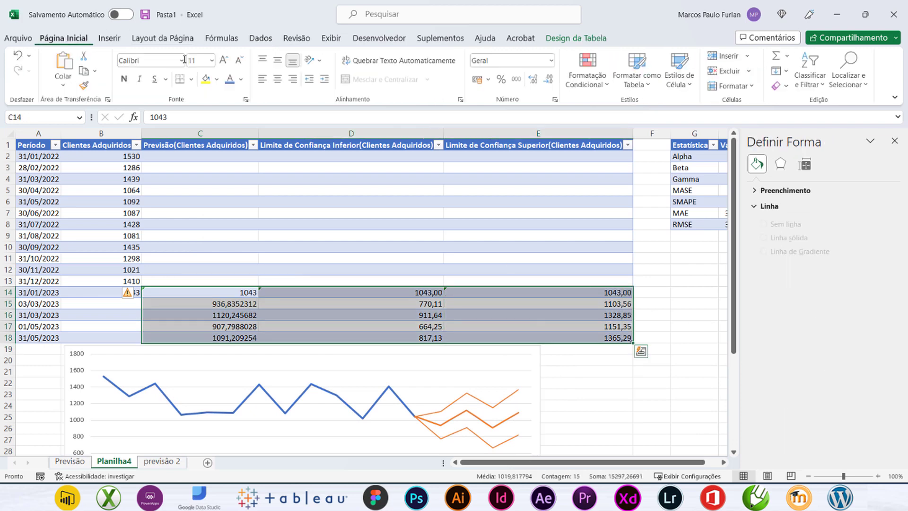
pyautogui.click(552, 61)
pyautogui.click(518, 111)
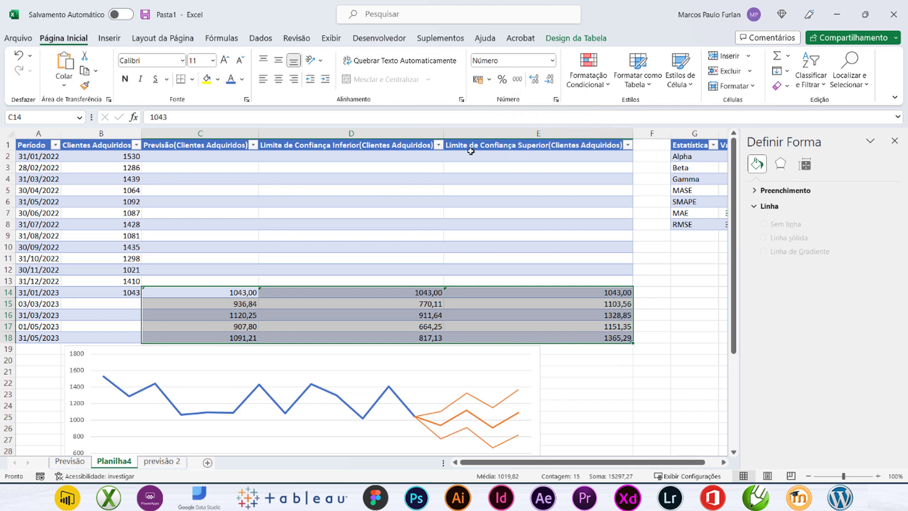
# - Adjust the decimals of C14:E18 until the forecast and confidence limits show as whole numbers
pyautogui.click(534, 79)
pyautogui.click(534, 79)
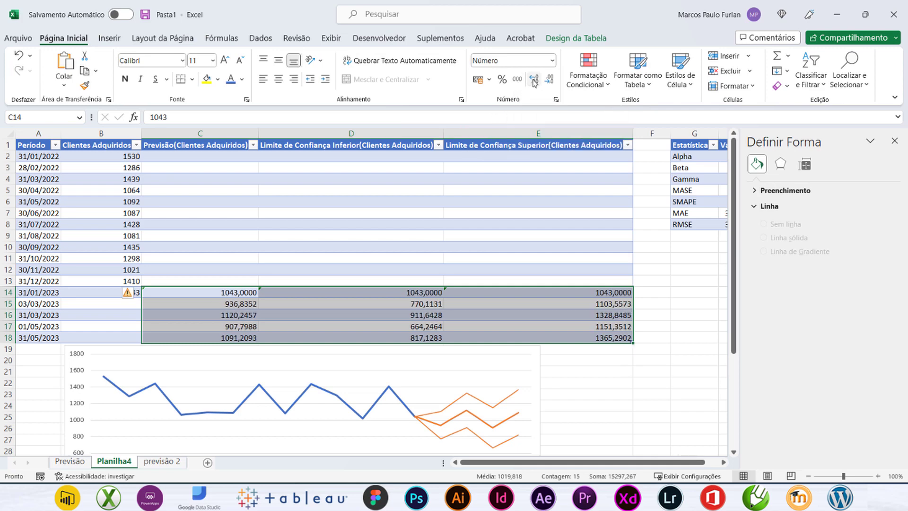
pyautogui.click(550, 80)
pyautogui.click(550, 80)
pyautogui.click(550, 81)
pyautogui.click(550, 81)
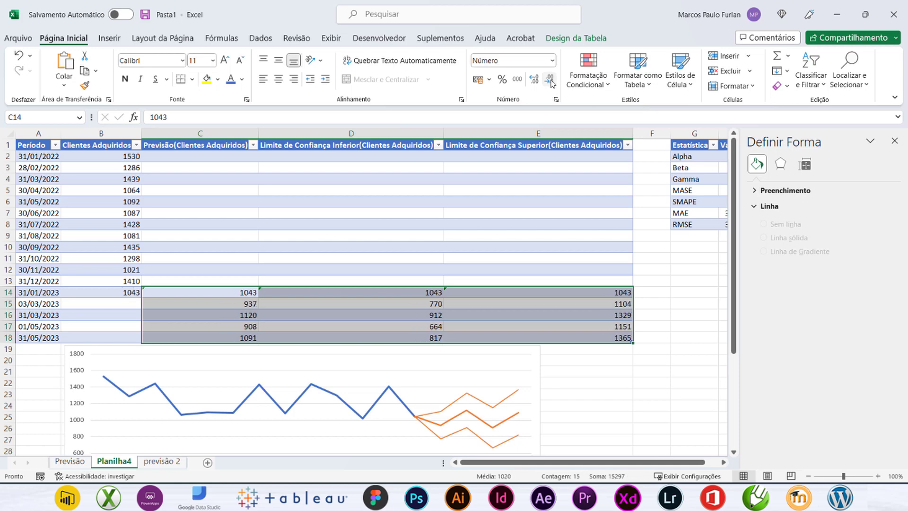
pyautogui.click(613, 326)
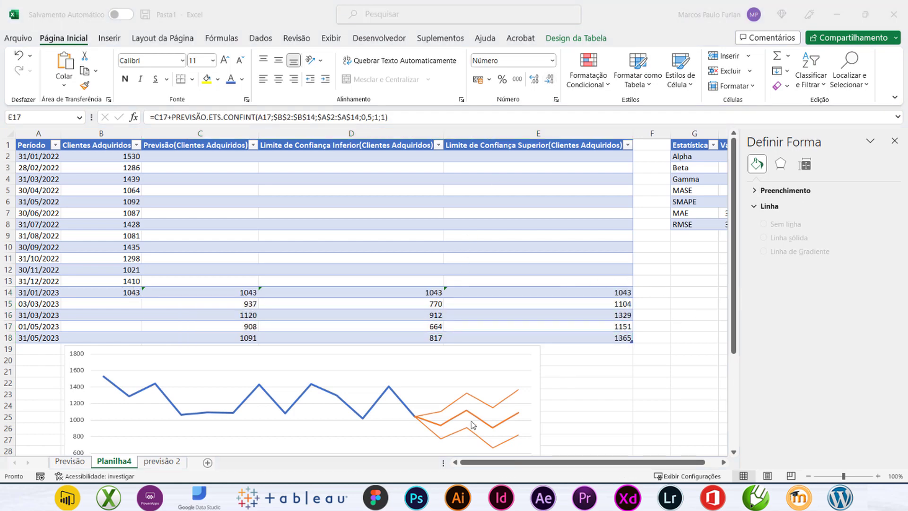
# - Examine the full forecast chart and the Estatística and Valor table beside the forecast data
pyautogui.scroll(-2, 451, 396)
pyautogui.scroll(-3, 453, 396)
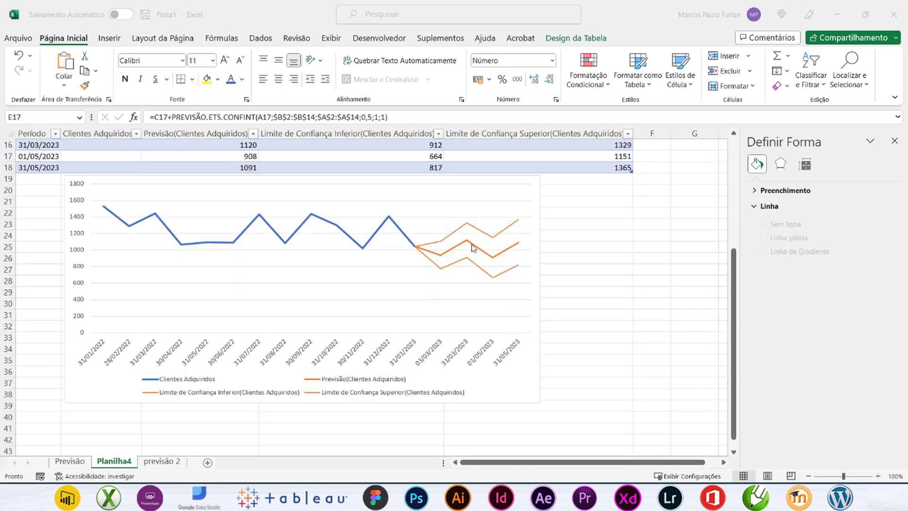
pyautogui.scroll(5, 492, 257)
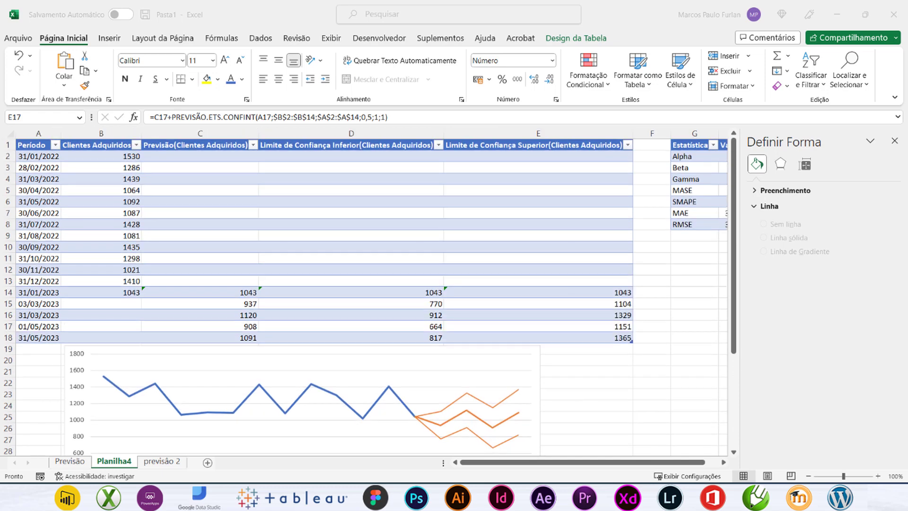
pyautogui.click(582, 465)
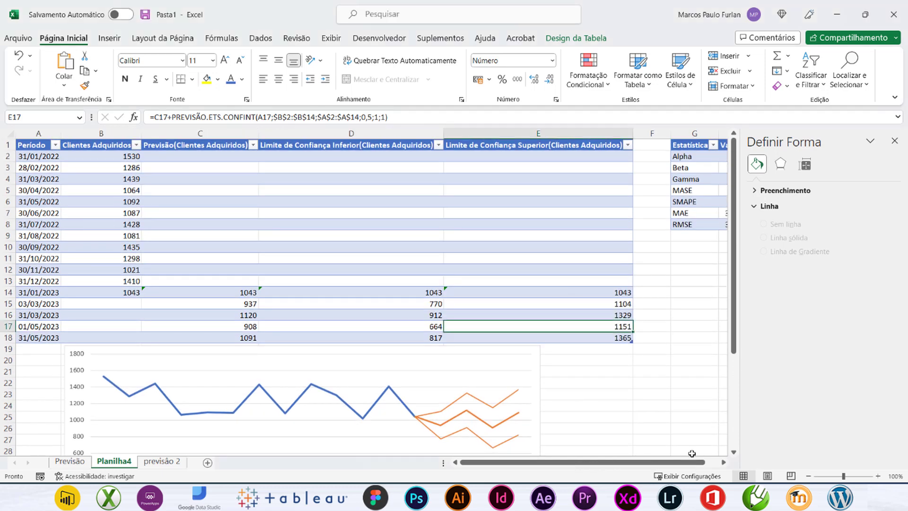
pyautogui.click(723, 462)
pyautogui.click(722, 463)
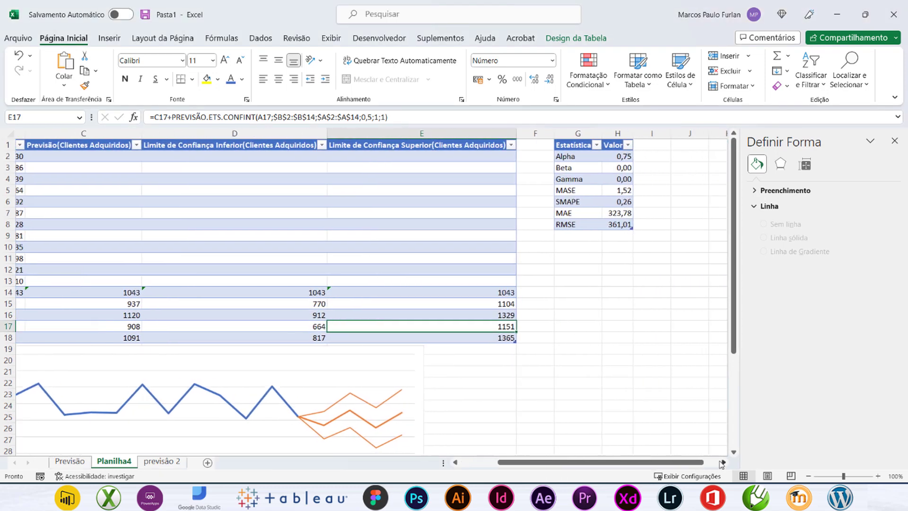
pyautogui.moveTo(554, 157); pyautogui.dragTo(562, 221)
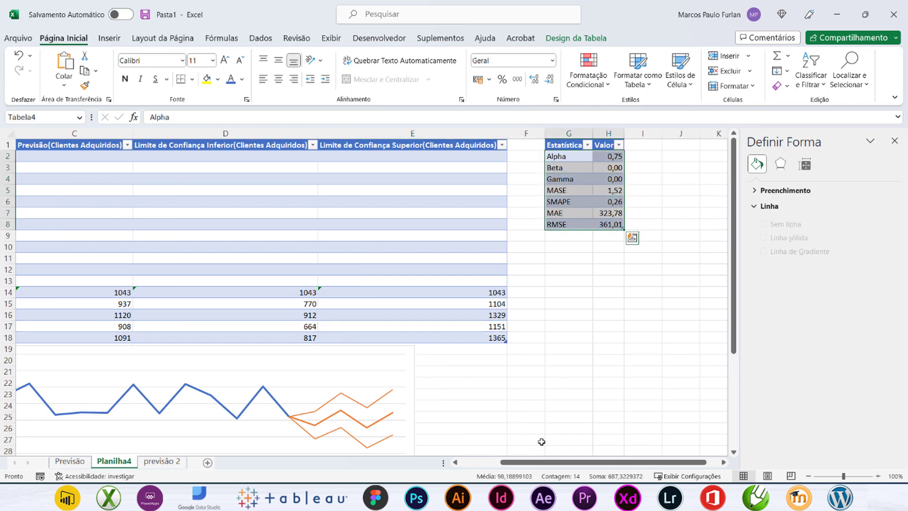
pyautogui.moveTo(534, 464); pyautogui.dragTo(477, 464)
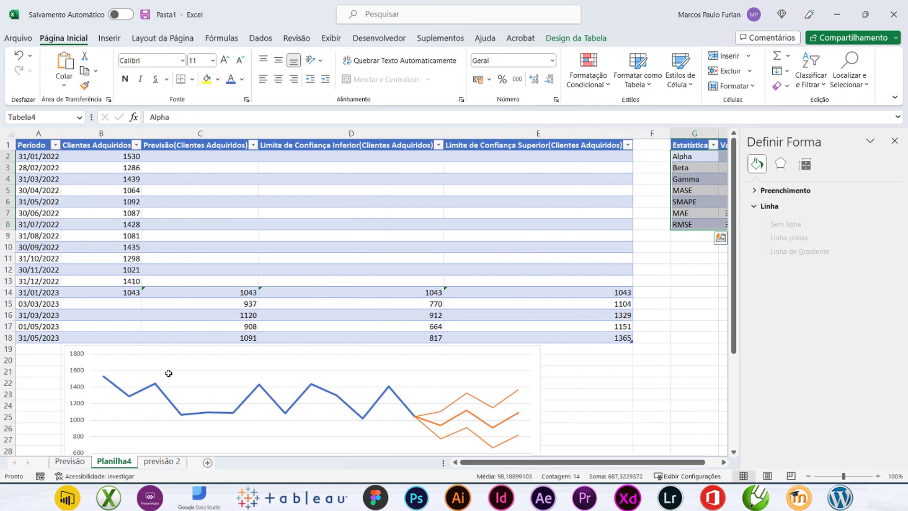
# - Move the Planilha4 sheet after previsão 2 and open the Previsão sheet
pyautogui.moveTo(110, 467); pyautogui.dragTo(189, 464)
pyautogui.click(120, 463)
pyautogui.click(69, 461)
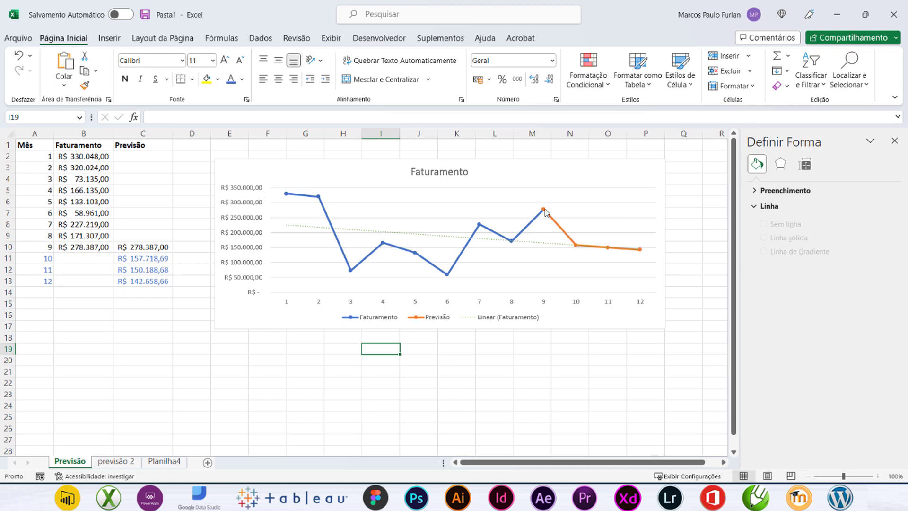
# - Review the PREVISÃO.LINEAR formula in C11 and the forecast sheet command for the previsão 2 data
pyautogui.click(170, 258)
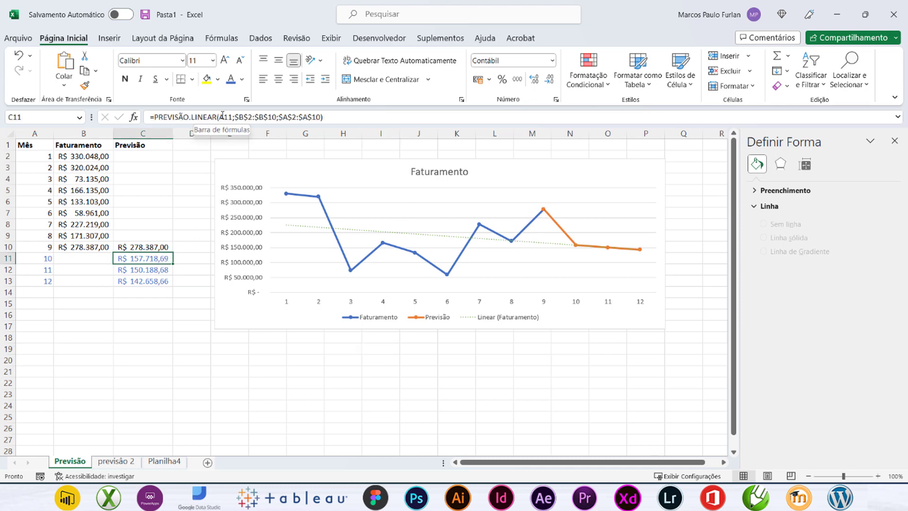
pyautogui.click(128, 460)
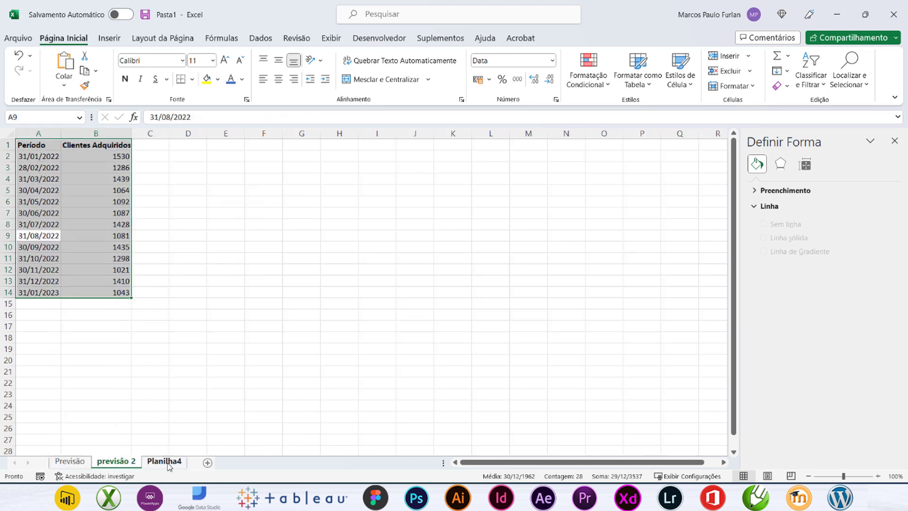
pyautogui.click(260, 38)
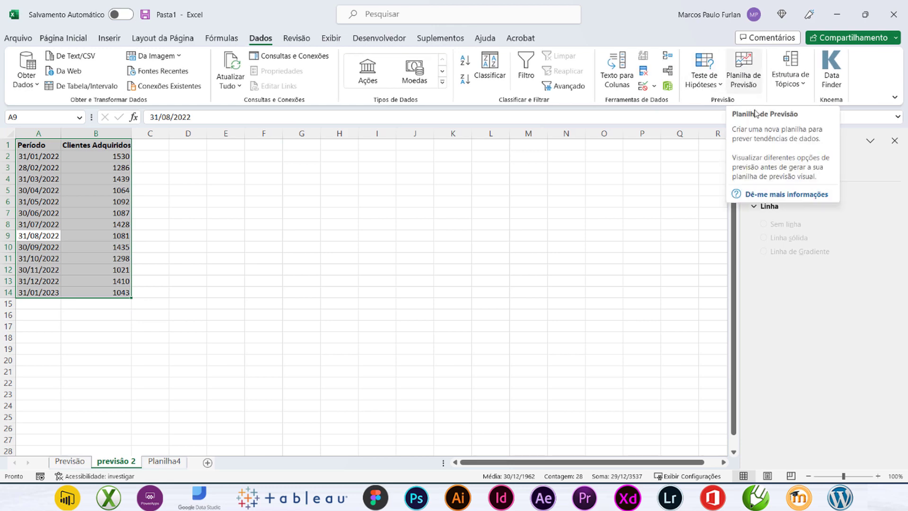